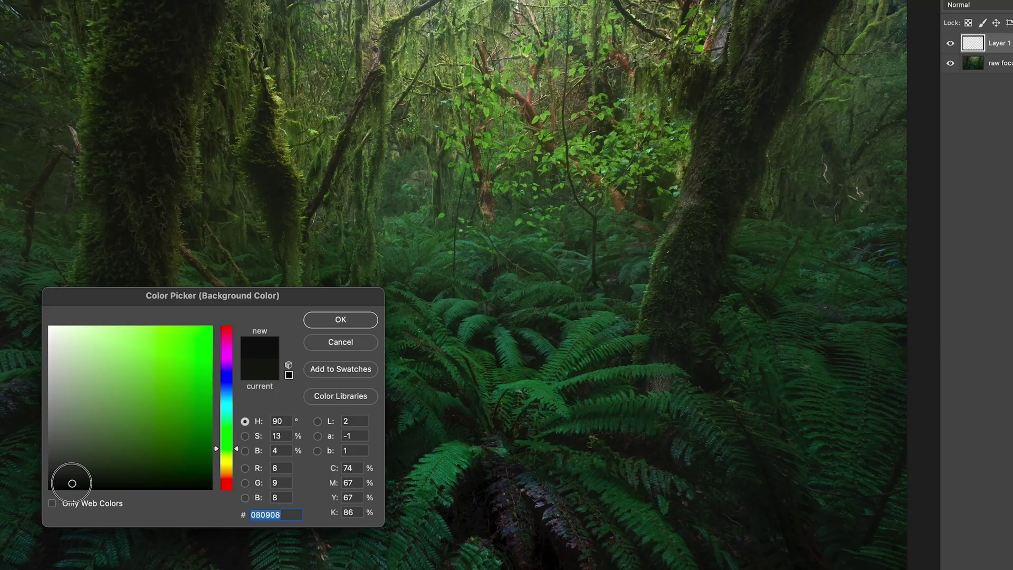
# Set the background color to pure black.
pyautogui.moveTo(68, 482); pyautogui.dragTo(23, 501)
pyautogui.press('Return')
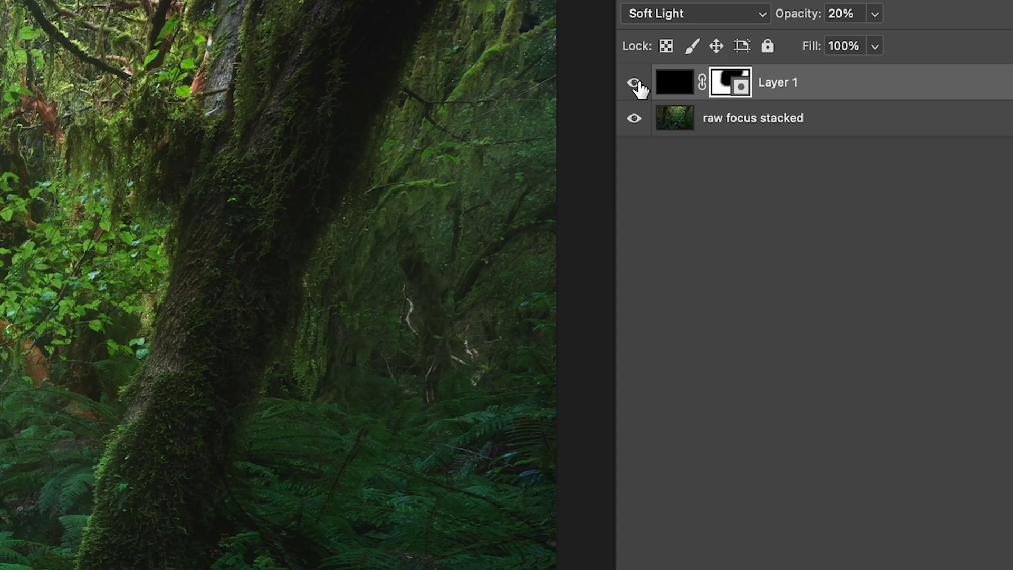
# Compare the image with and without the Soft Light darkening layer.
pyautogui.click(635, 85)
pyautogui.click(636, 85)
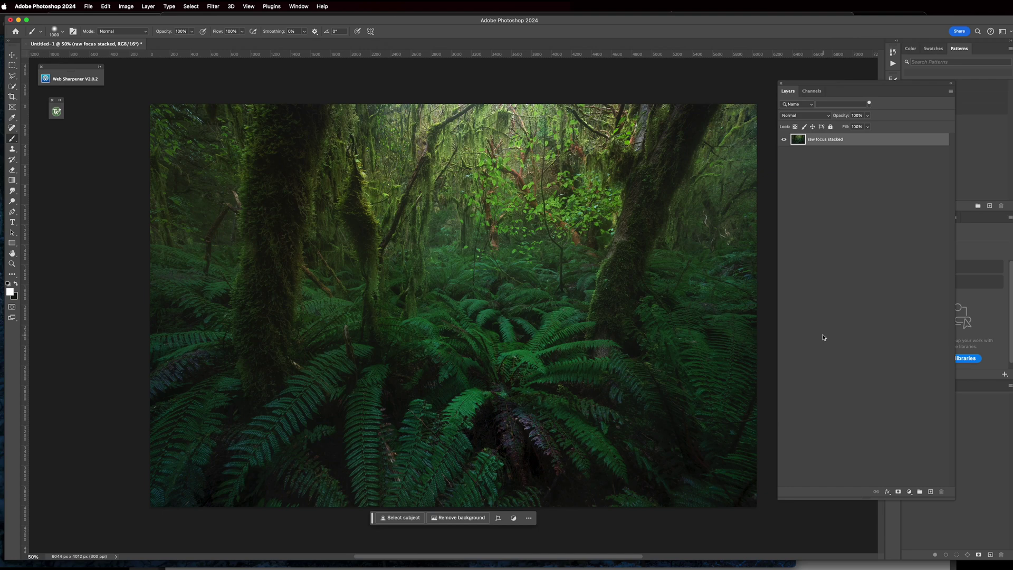
# Add a new layer above the photo and fill it entirely with pure black (000000).
pyautogui.click(930, 492)
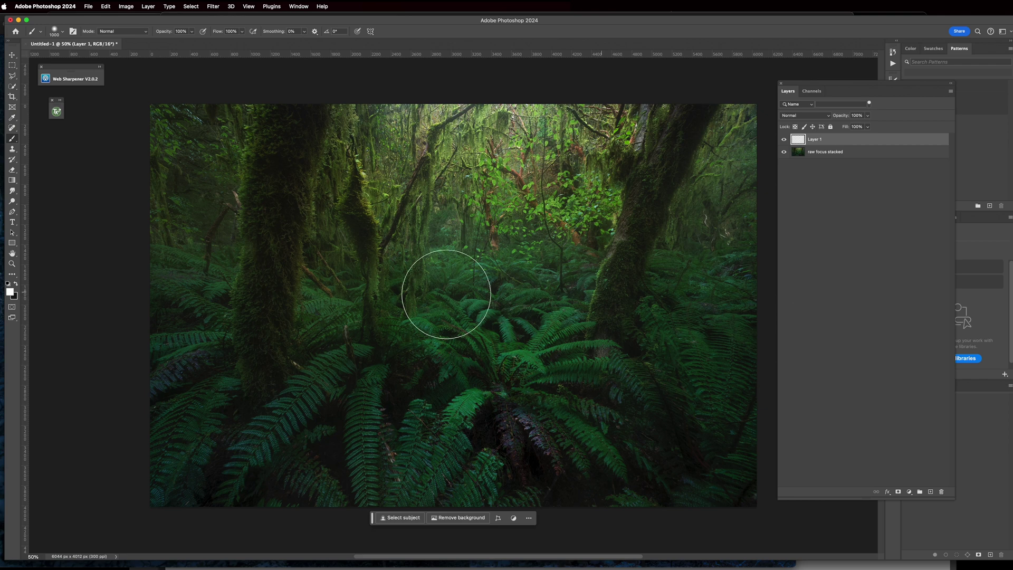
pyautogui.click(13, 297)
pyautogui.moveTo(244, 411); pyautogui.dragTo(226, 420)
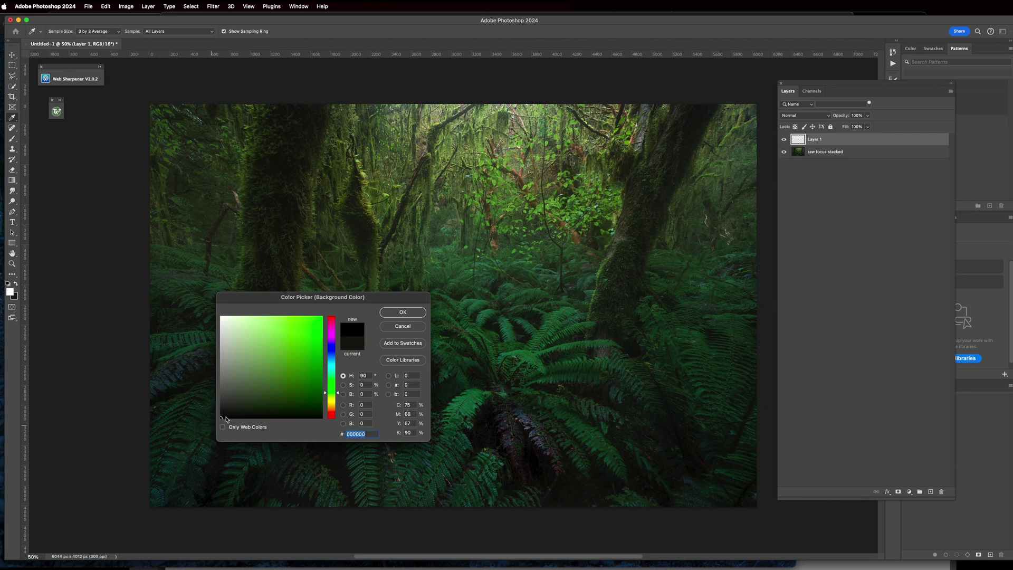
pyautogui.click(401, 312)
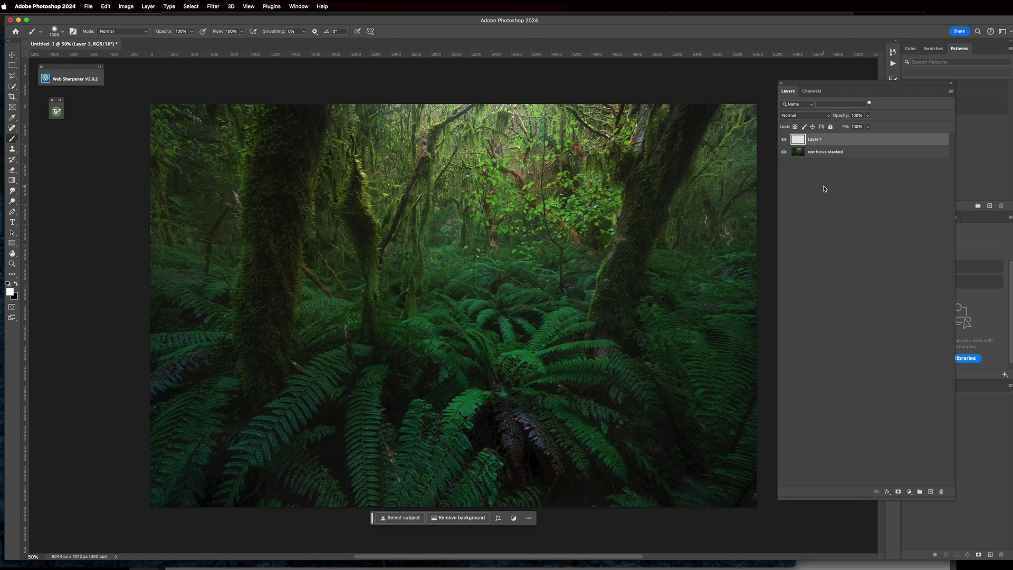
pyautogui.press('super+BackSpace')
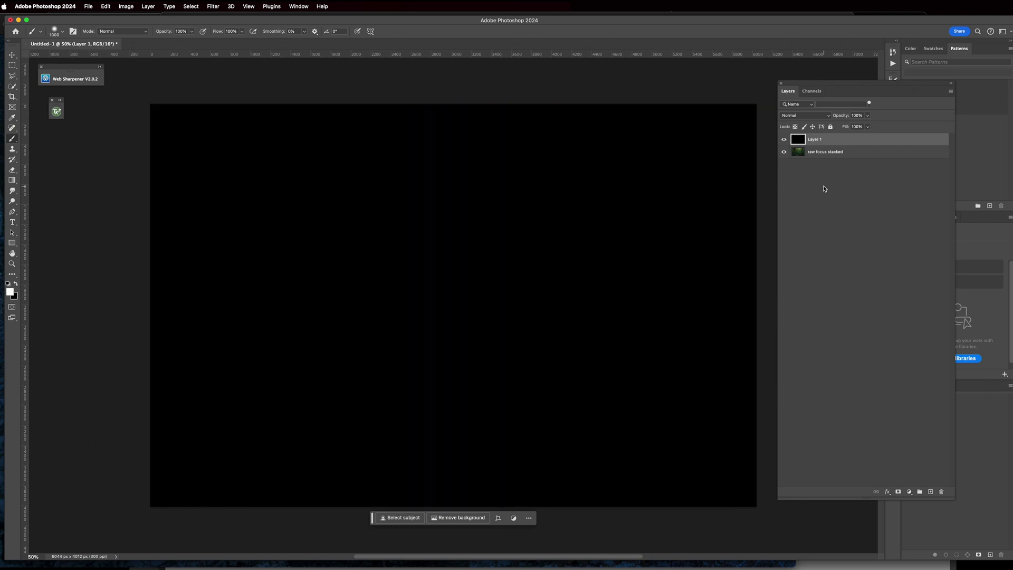
# Set the black layer's blend mode to Soft Light and add a white layer mask to it.
pyautogui.click(826, 117)
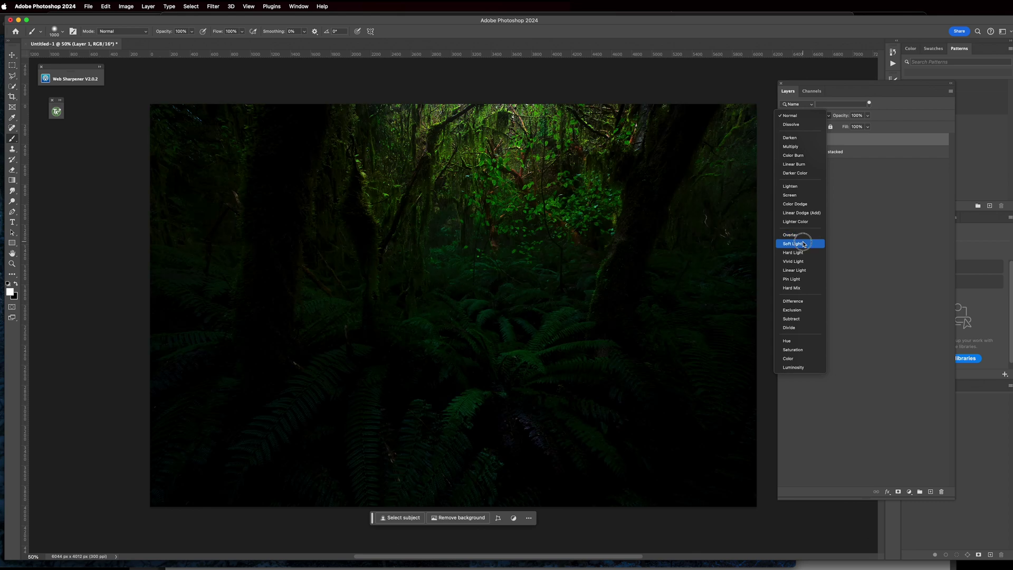
pyautogui.click(803, 245)
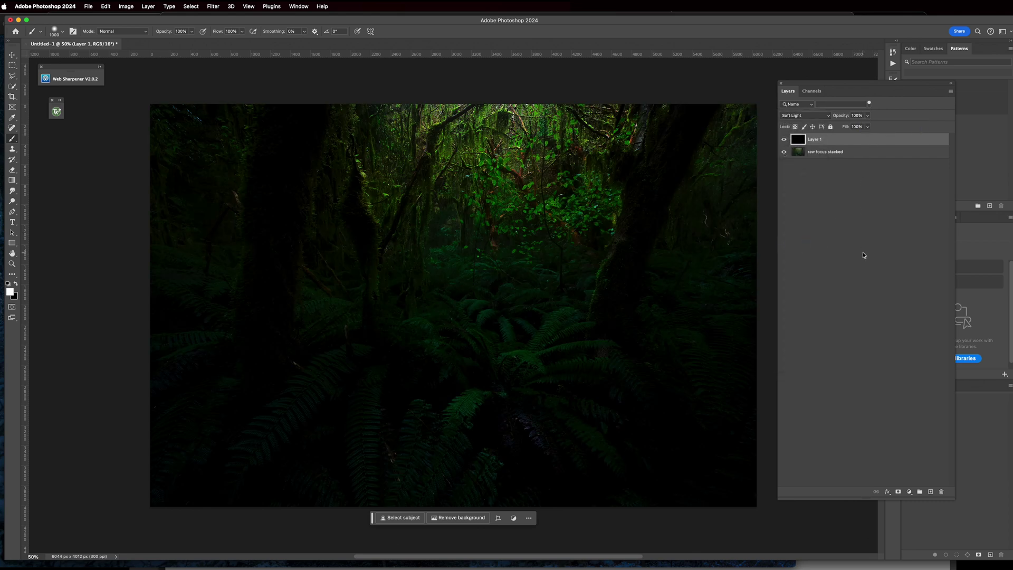
pyautogui.click(898, 492)
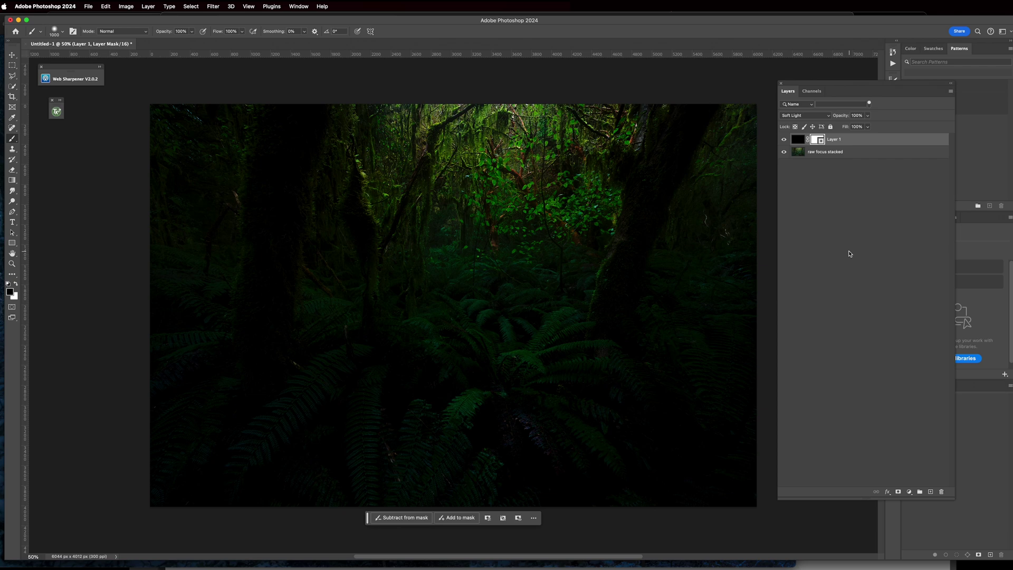
pyautogui.press('super+i')
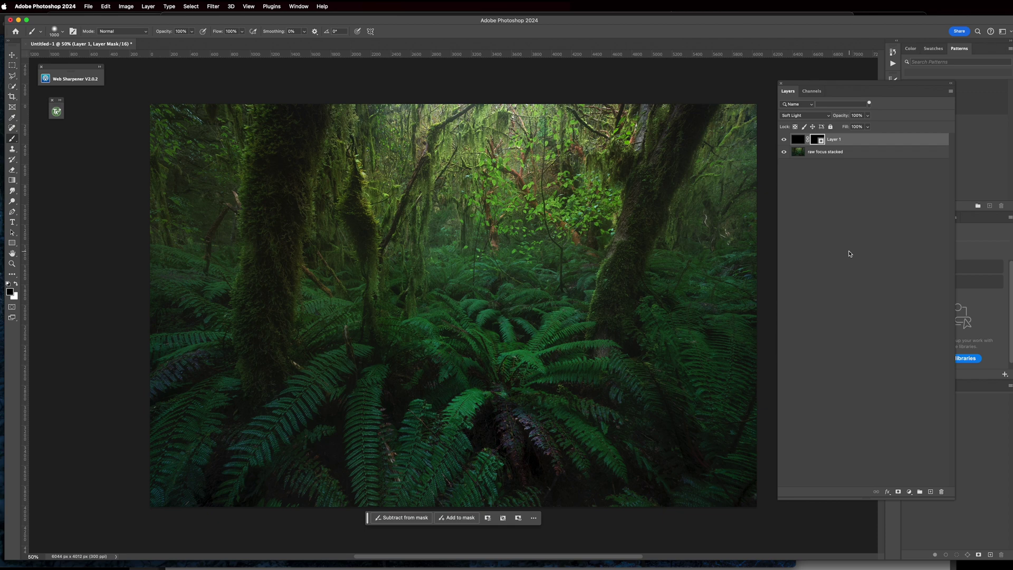
pyautogui.press('super+i')
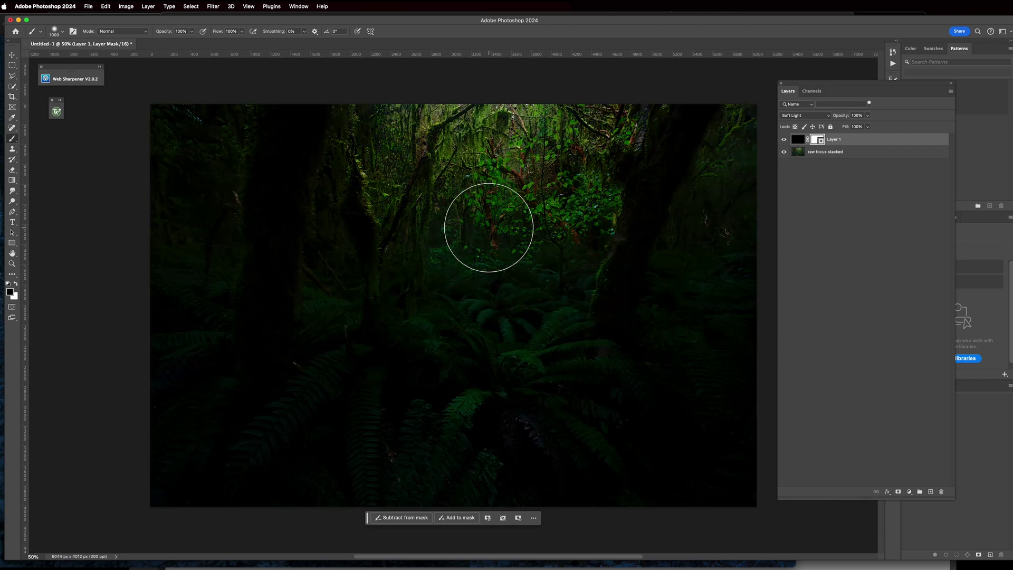
# Paint black on the layer mask over the bright foliage in the upper center with a soft 2400 px brush.
pyautogui.press(']')
pyautogui.press(']')
pyautogui.press(']')
pyautogui.press(']')
pyautogui.press(']')
pyautogui.press(']')
pyautogui.press(']')
pyautogui.press(']')
pyautogui.press(']')
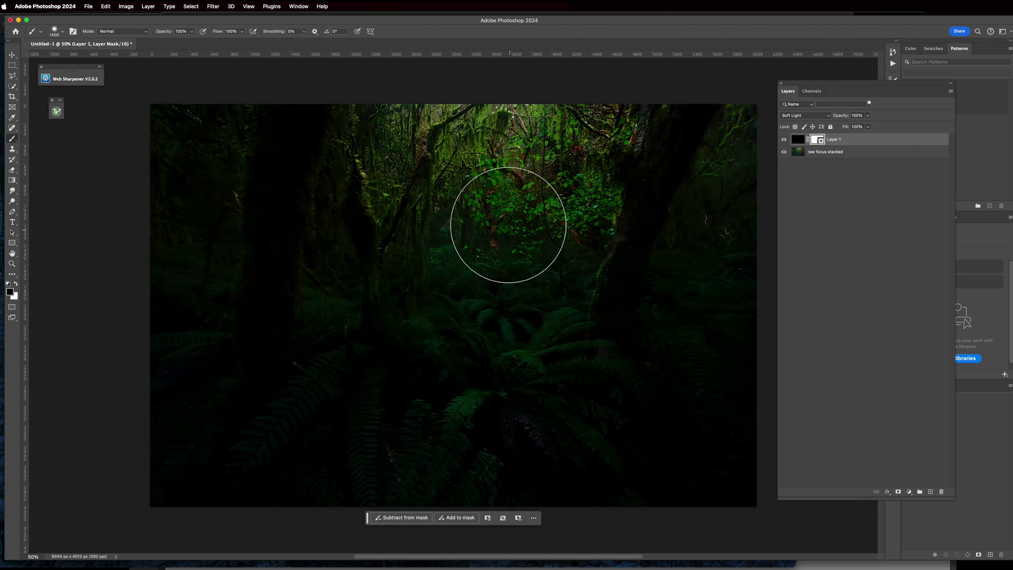
pyautogui.press(']')
pyautogui.press(']')
pyautogui.press(']')
pyautogui.press(']')
pyautogui.press(']')
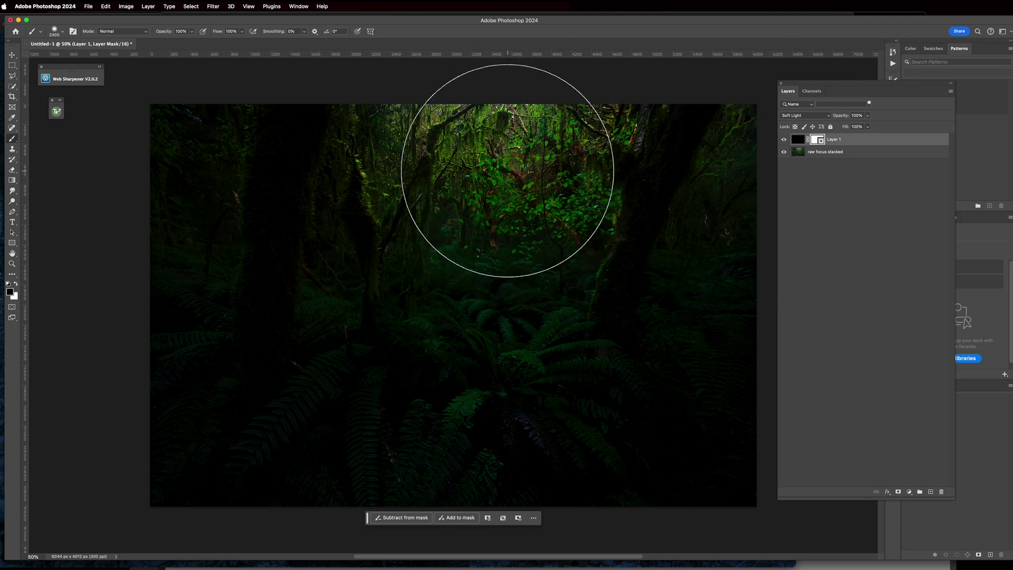
pyautogui.moveTo(502, 158)
pyautogui.mouseDown()
pyautogui.moveTo(458, 150)
pyautogui.moveTo(452, 132)
pyautogui.mouseUp()
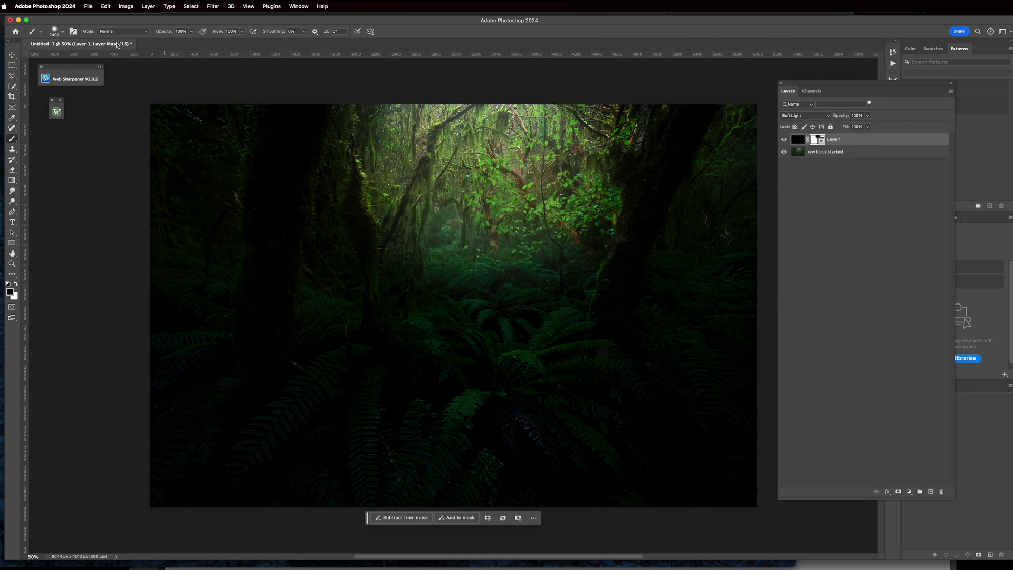
# Extend the black mask painting over the central foliage, hanging moss and middle ferns, reducing the brush size.
pyautogui.moveTo(524, 145)
pyautogui.mouseDown()
pyautogui.moveTo(473, 198)
pyautogui.moveTo(500, 236)
pyautogui.moveTo(510, 219)
pyautogui.moveTo(496, 217)
pyautogui.moveTo(466, 263)
pyautogui.moveTo(422, 135)
pyautogui.moveTo(419, 148)
pyautogui.moveTo(406, 133)
pyautogui.moveTo(404, 146)
pyautogui.moveTo(430, 275)
pyautogui.moveTo(477, 298)
pyautogui.moveTo(550, 308)
pyautogui.moveTo(543, 295)
pyautogui.moveTo(579, 175)
pyautogui.moveTo(611, 109)
pyautogui.moveTo(510, 138)
pyautogui.moveTo(324, 168)
pyautogui.moveTo(395, 136)
pyautogui.moveTo(364, 170)
pyautogui.moveTo(356, 284)
pyautogui.moveTo(382, 305)
pyautogui.moveTo(533, 332)
pyautogui.moveTo(696, 267)
pyautogui.moveTo(496, 336)
pyautogui.moveTo(532, 318)
pyautogui.moveTo(548, 233)
pyautogui.mouseUp()
pyautogui.press('[')
pyautogui.press('[')
pyautogui.press('[')
pyautogui.press('[')
pyautogui.press('[')
pyautogui.press('[')
pyautogui.press('[')
pyautogui.press('[')
pyautogui.press('[')
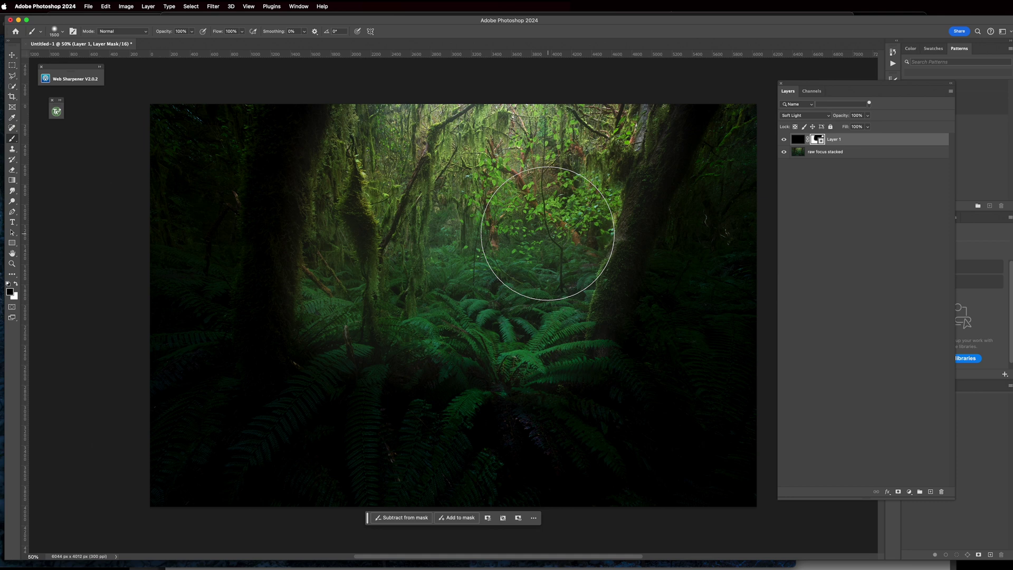
# Set the Soft Light layer's opacity to 20% and compare the image with and without it.
pyautogui.click(865, 127)
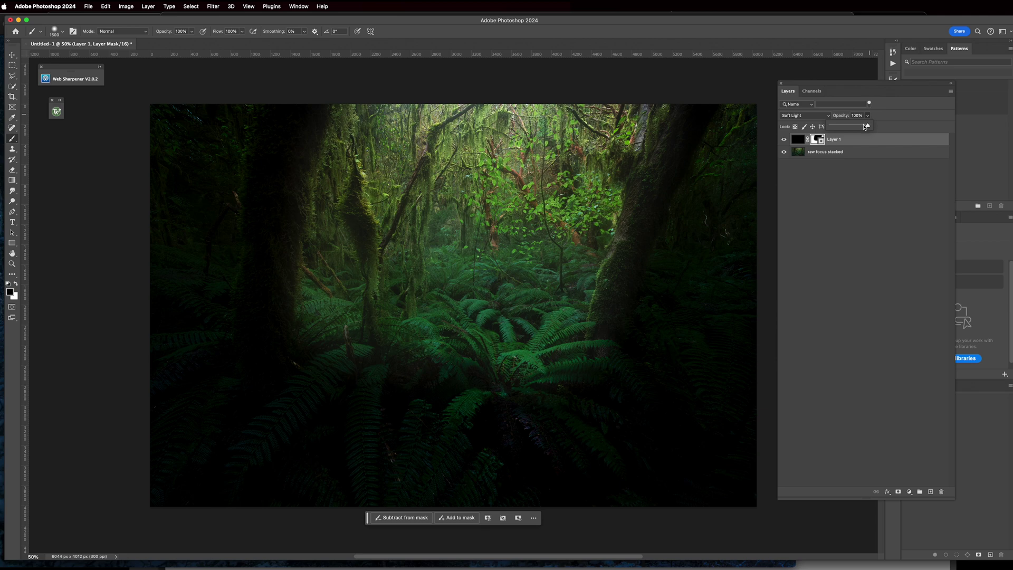
pyautogui.moveTo(865, 127); pyautogui.dragTo(838, 128)
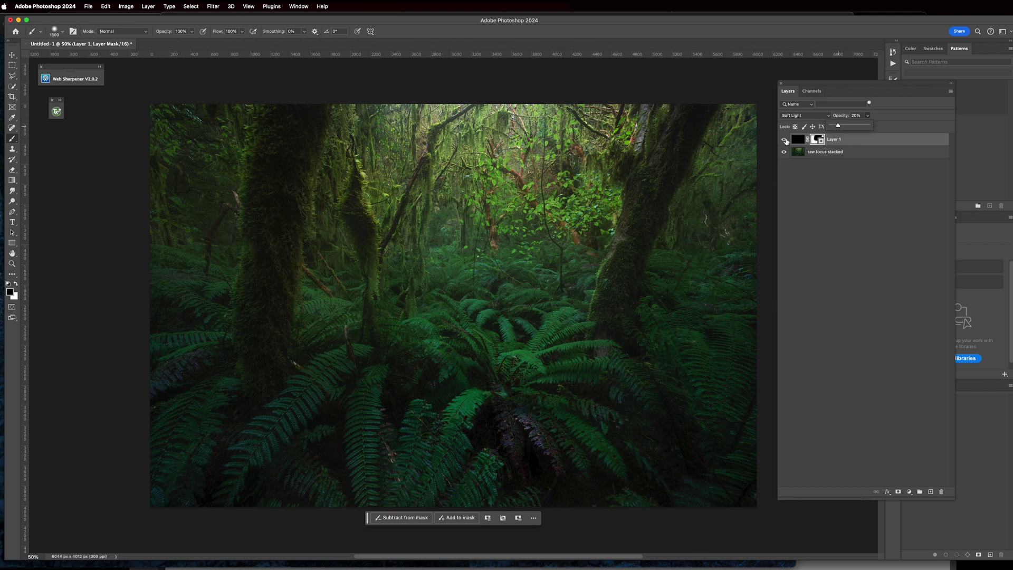
pyautogui.click(784, 140)
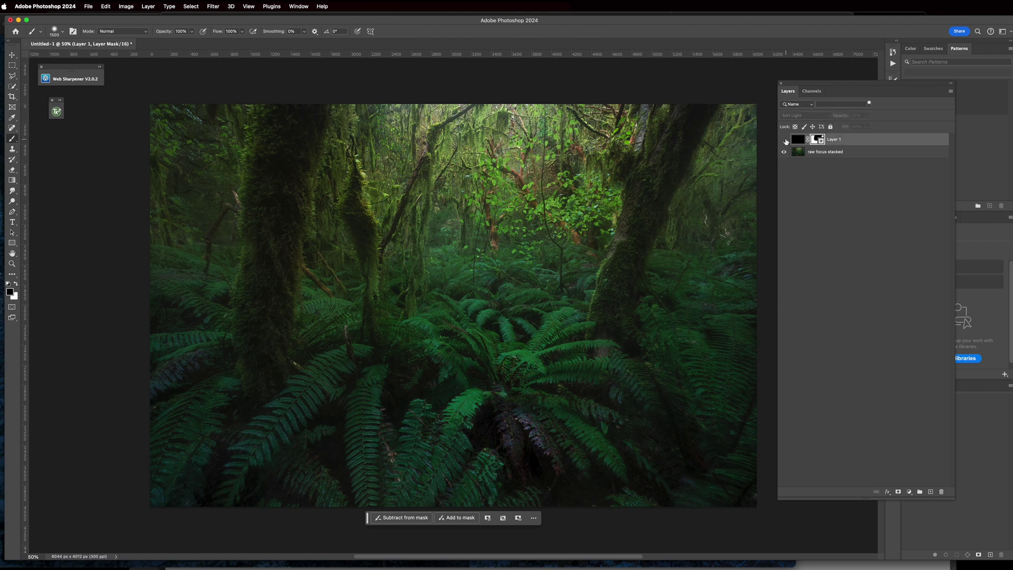
pyautogui.click(784, 139)
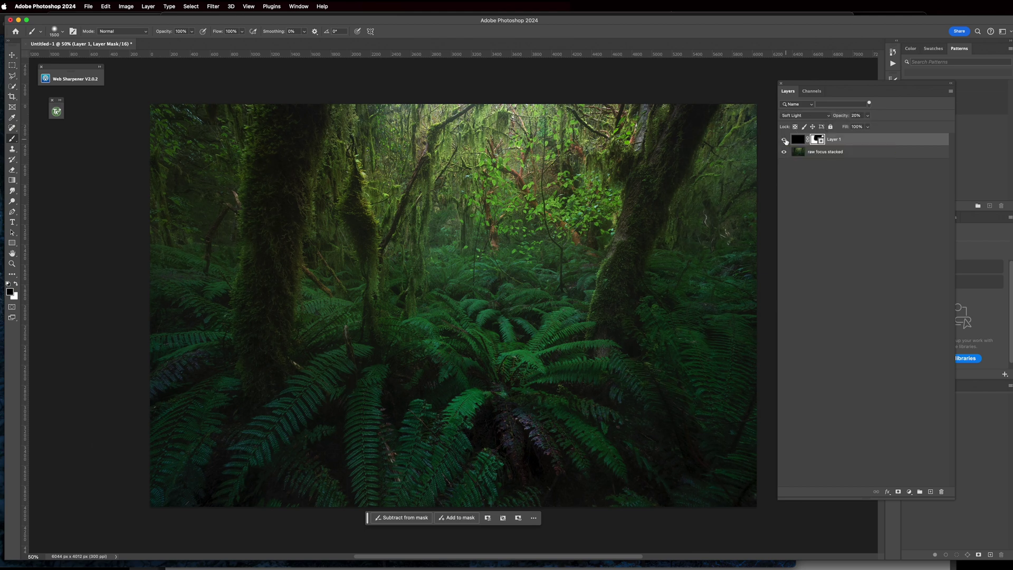
pyautogui.click(785, 140)
pyautogui.click(784, 140)
# Delete the Soft Light darkening layer and duplicate the raw focus stacked layer.
pyautogui.press('Delete')
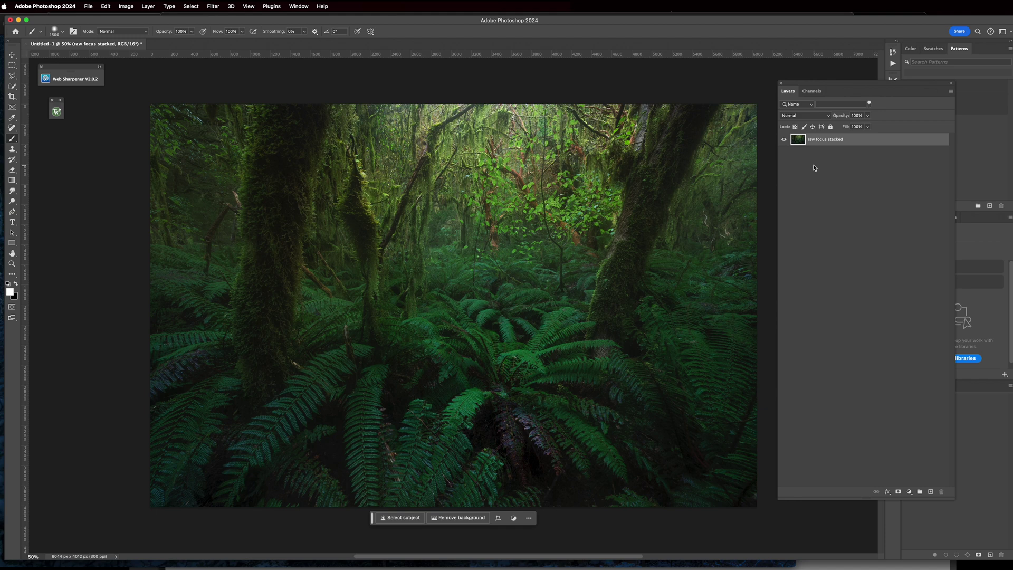
pyautogui.press('super+j')
# Apply a Gaussian Blur with a 25-pixel radius to the duplicated layer.
pyautogui.click(214, 7)
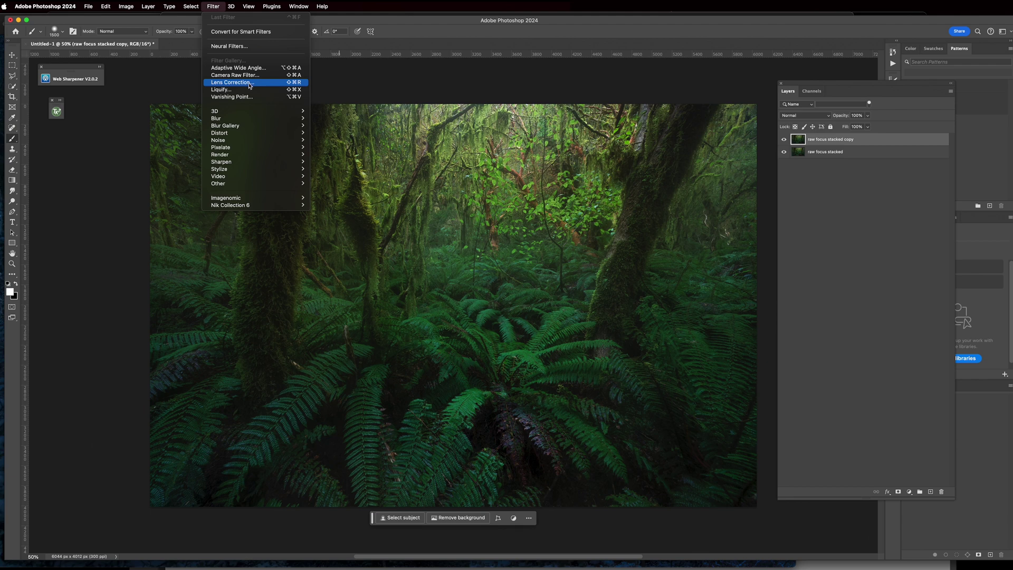
pyautogui.moveTo(245, 122)
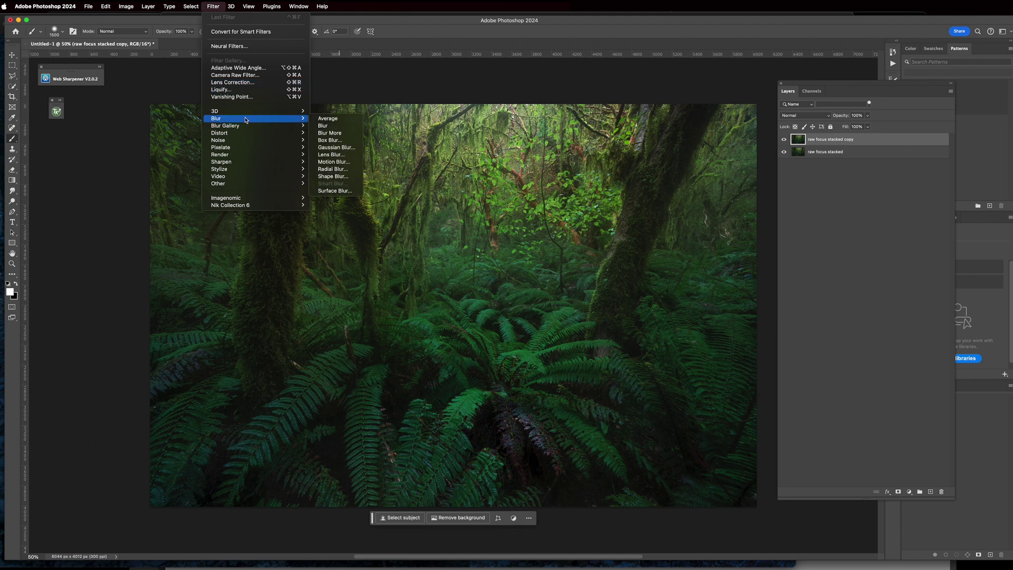
pyautogui.click(340, 149)
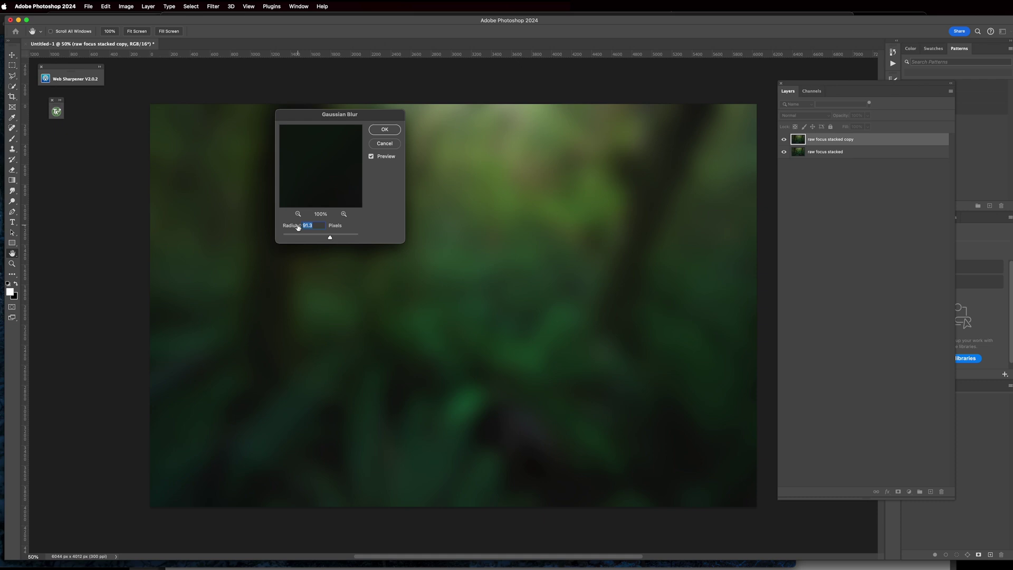
pyautogui.write('25')
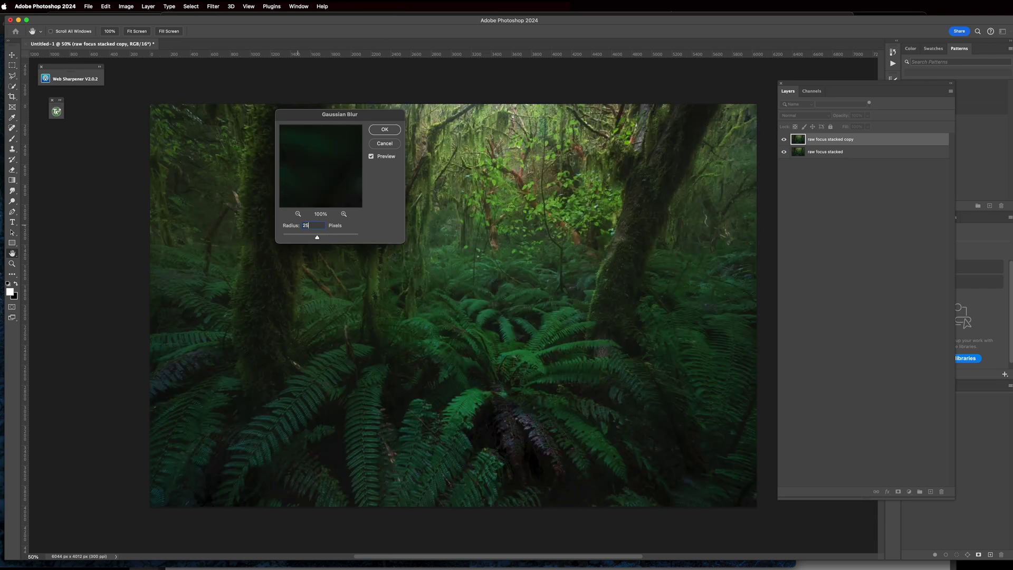
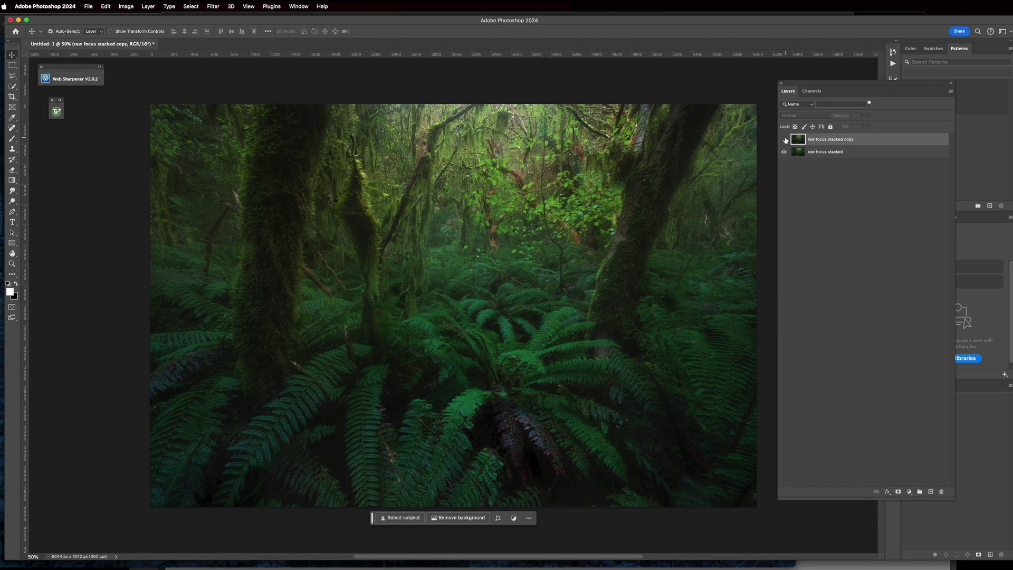
# Compare the image with and without the blurred copy, and hide that copy behind a black layer mask.
pyautogui.click(784, 139)
pyautogui.click(784, 139)
pyautogui.click(898, 492)
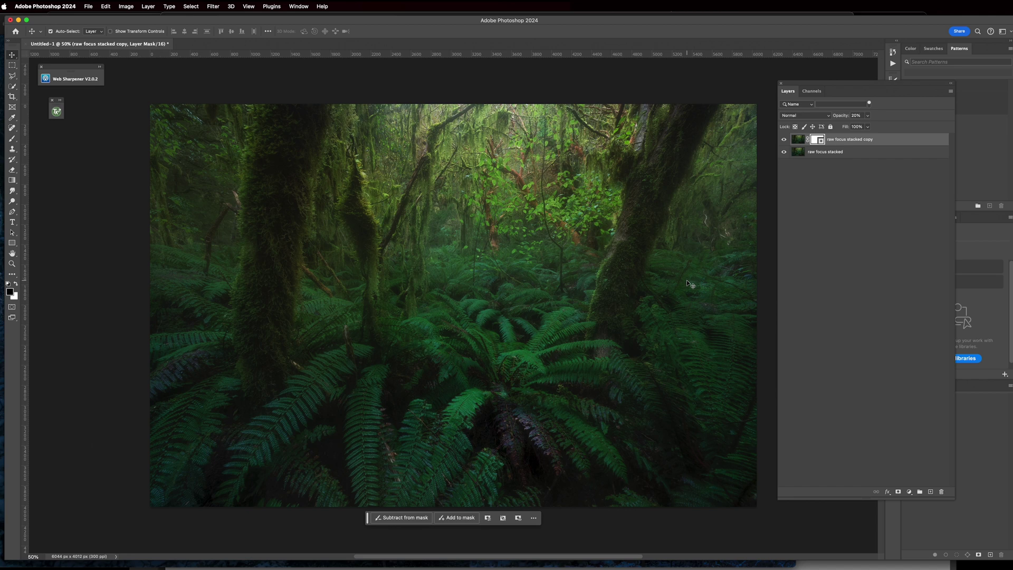
pyautogui.press('super+i')
# Paint white on the blurred copy's mask over the ferns along the image edges, starting with an 1800 px brush and reducing its size.
pyautogui.press('b')
pyautogui.press(']')
pyautogui.press(']')
pyautogui.press(']')
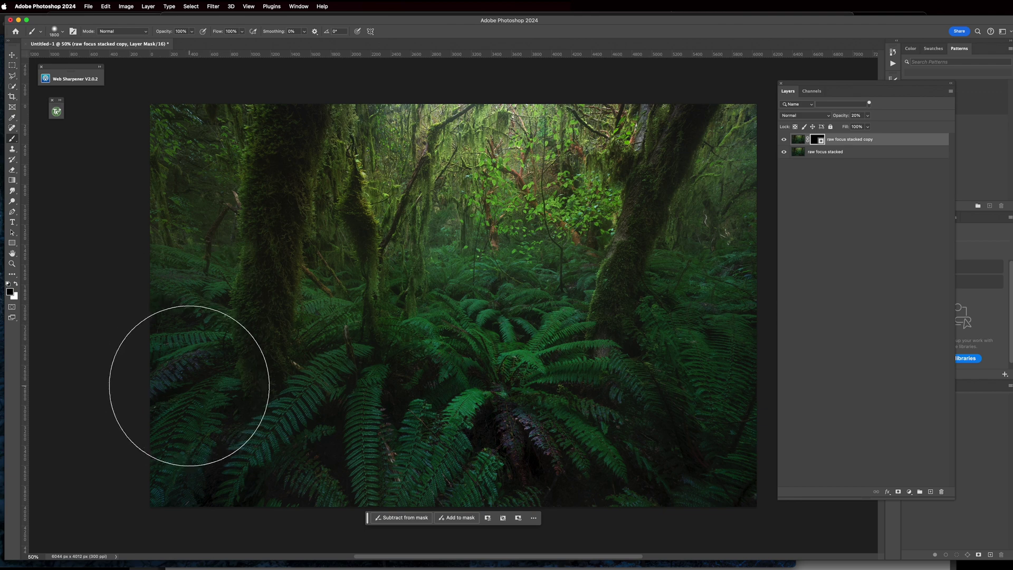
pyautogui.press('x')
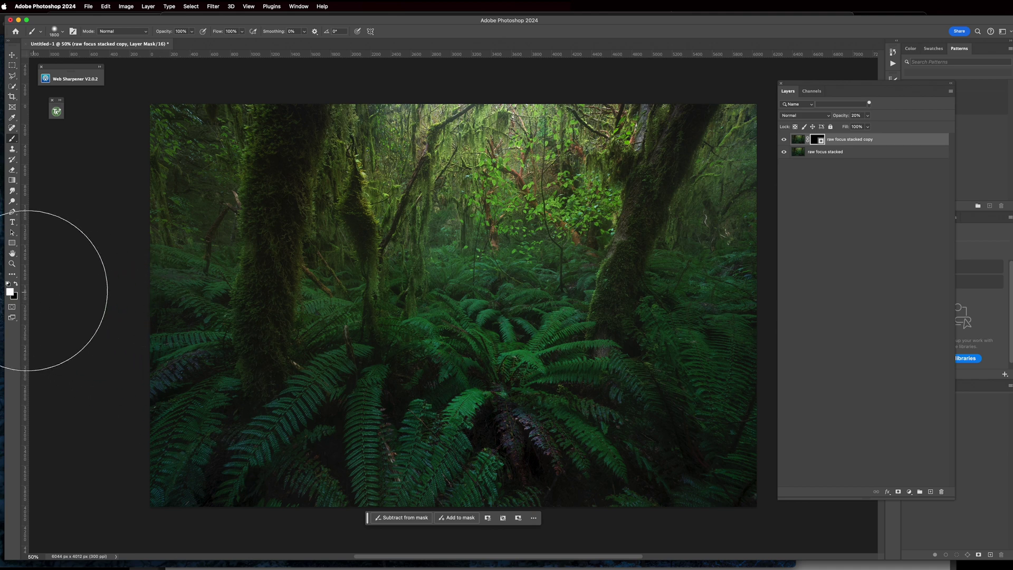
pyautogui.moveTo(167, 330)
pyautogui.mouseDown()
pyautogui.moveTo(149, 380)
pyautogui.moveTo(181, 316)
pyautogui.moveTo(108, 284)
pyautogui.mouseUp()
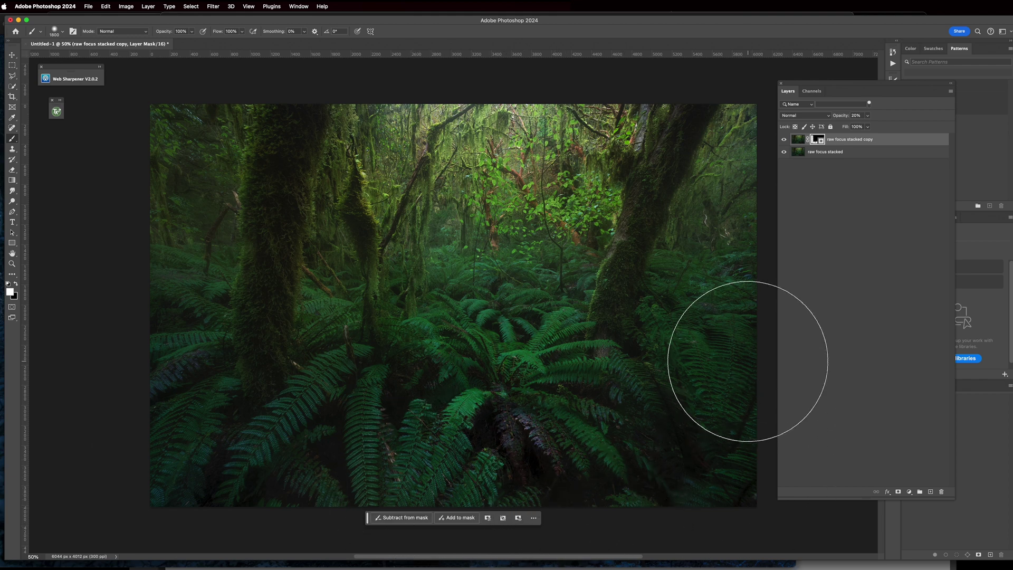
pyautogui.press('[')
pyautogui.press('[')
pyautogui.press('[')
pyautogui.press('[')
pyautogui.press('[')
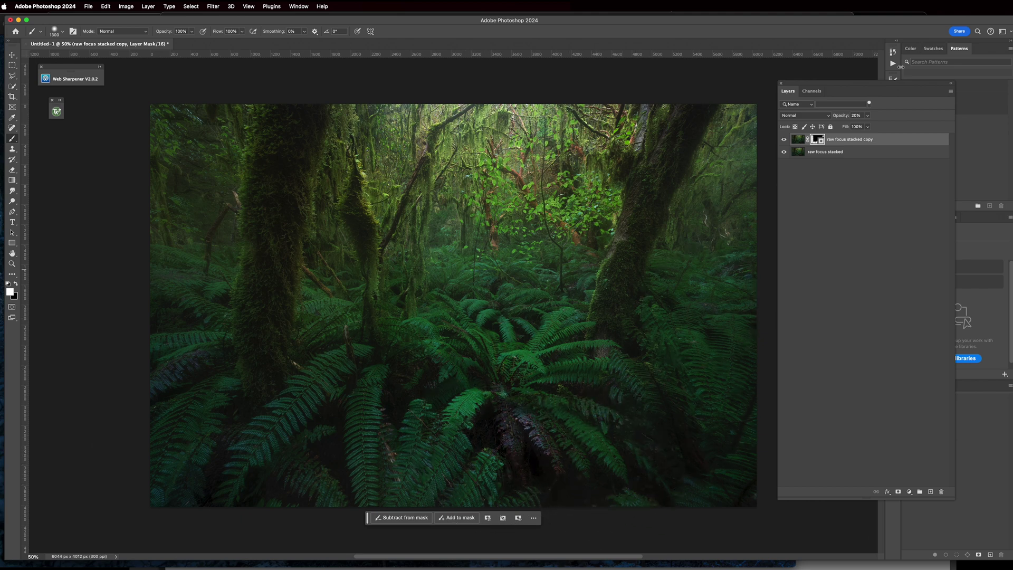
# Set the blurred copy's opacity to 10% and compare the image with and without it.
pyautogui.click(855, 115)
pyautogui.click(785, 140)
pyautogui.click(785, 140)
pyautogui.click(785, 141)
pyautogui.click(784, 140)
# Examine the ferns beside the large mossy trunk up close with the blurred copy on and off.
pyautogui.click(11, 264)
pyautogui.moveTo(176, 356); pyautogui.dragTo(232, 361)
pyautogui.click(785, 141)
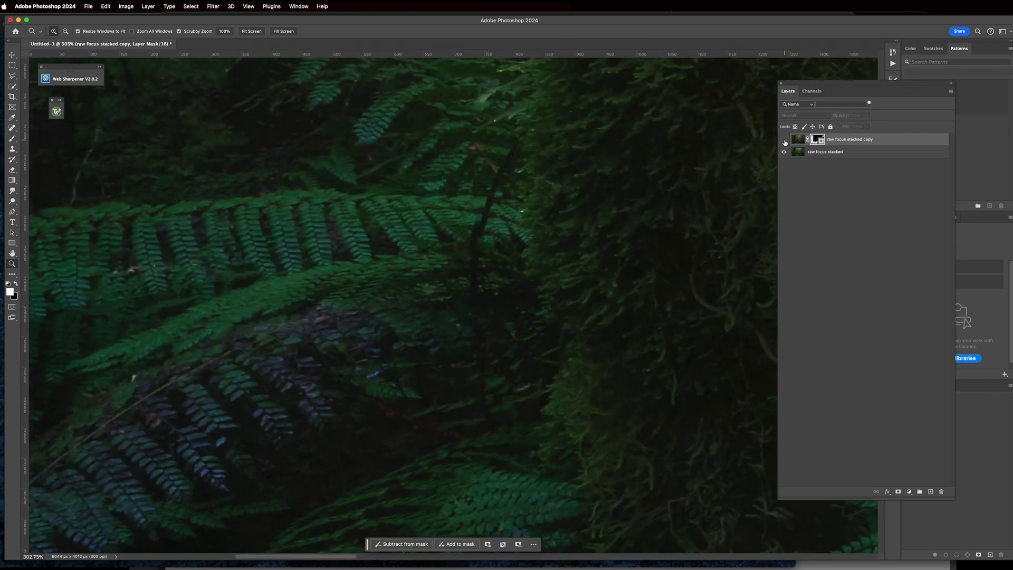
pyautogui.click(785, 141)
pyautogui.click(785, 141)
pyautogui.click(785, 140)
pyautogui.moveTo(558, 142); pyautogui.dragTo(664, 189)
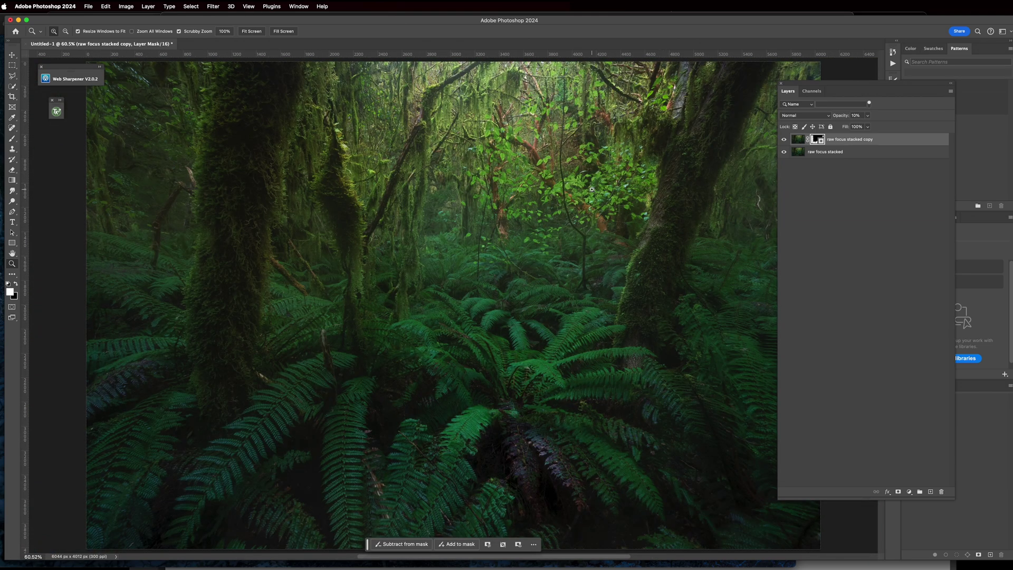
pyautogui.moveTo(586, 193); pyautogui.dragTo(570, 199)
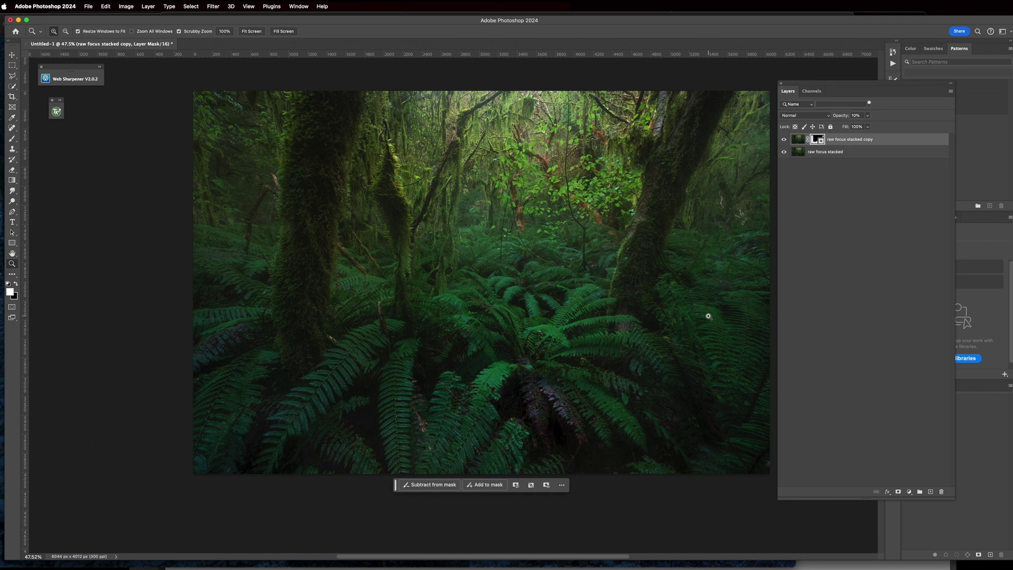
# Remove the blurred copy and add a new empty layer above the photo for brush painting.
pyautogui.press('super+z')
pyautogui.press('super+z')
pyautogui.click(930, 492)
pyautogui.press('b')
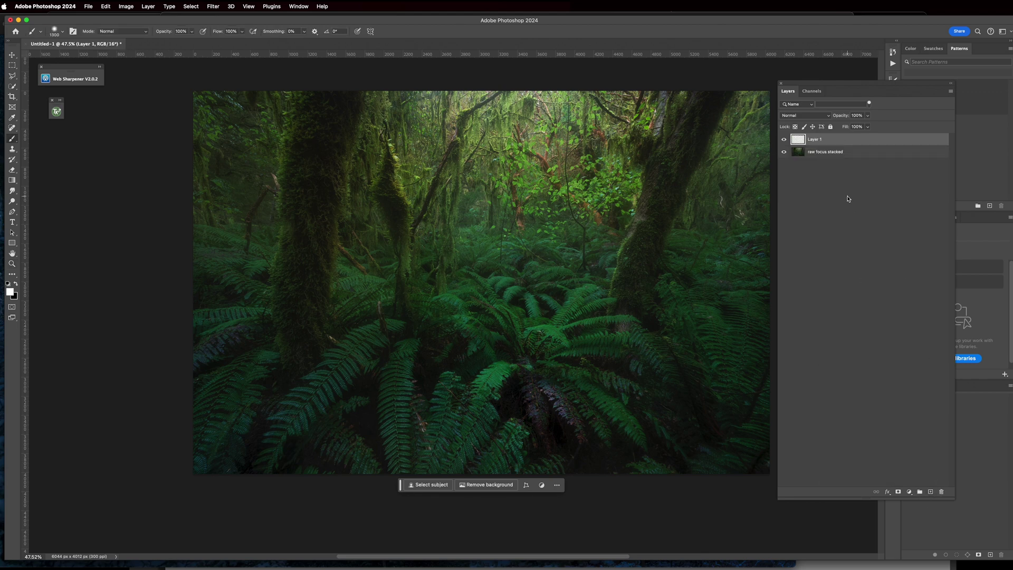
# Enlarge the brush to 2200 px and set the empty layer's blend mode to Saturation.
pyautogui.press(']')
pyautogui.press(']')
pyautogui.press(']')
pyautogui.press(']')
pyautogui.press(']')
pyautogui.click(804, 116)
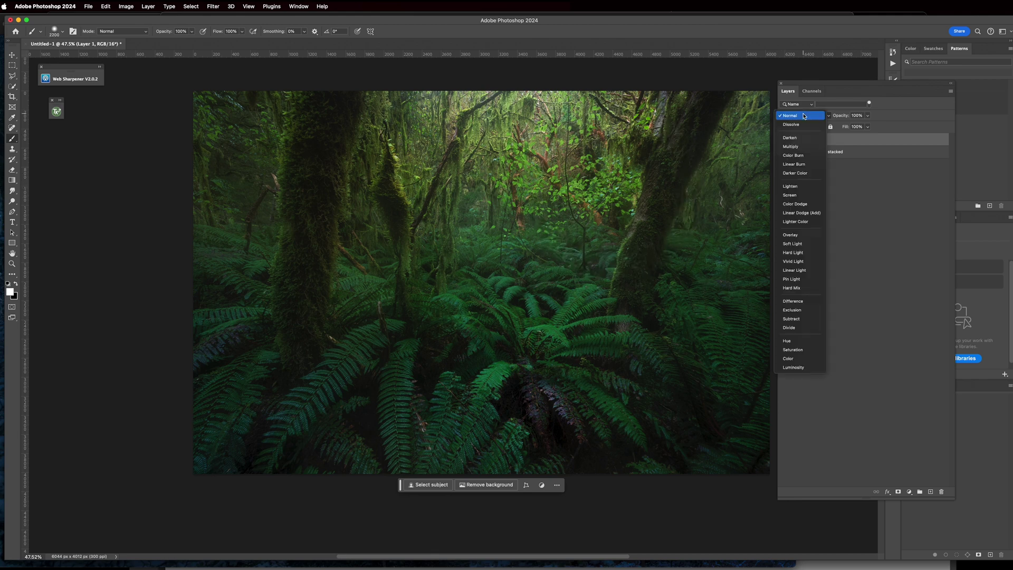
pyautogui.click(792, 349)
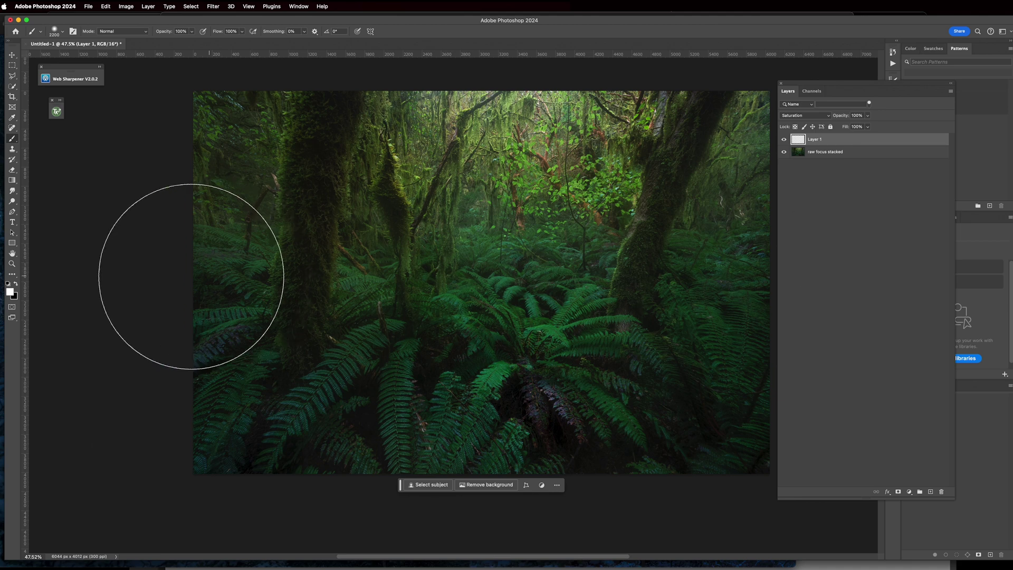
# Choose a neutral grey as the foreground colour and set the brush hardness to 0%.
pyautogui.click(15, 294)
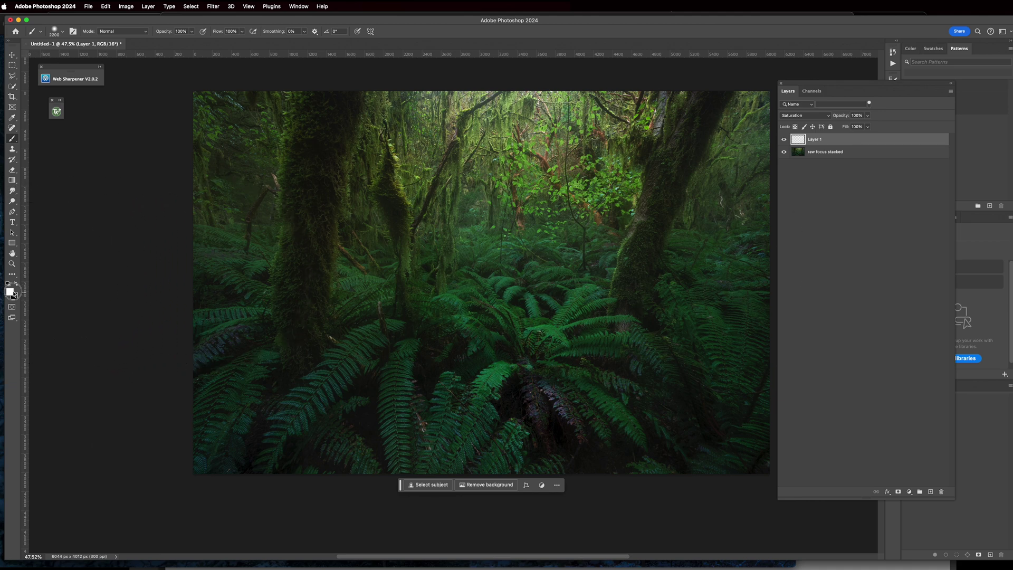
pyautogui.click(225, 345)
pyautogui.moveTo(225, 345); pyautogui.dragTo(220, 368)
pyautogui.click(402, 313)
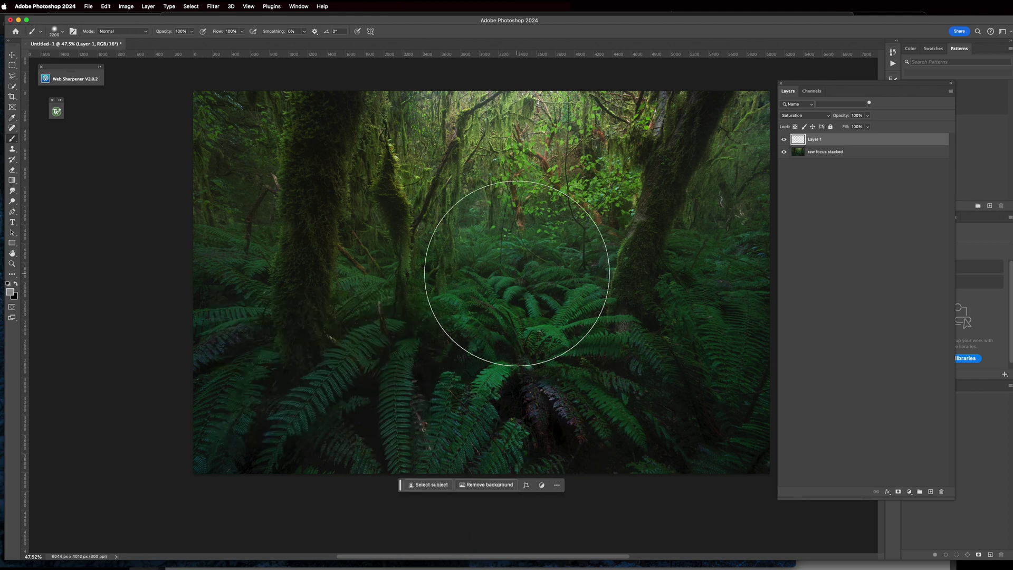
pyautogui.click(55, 31)
pyautogui.moveTo(61, 74); pyautogui.dragTo(27, 74)
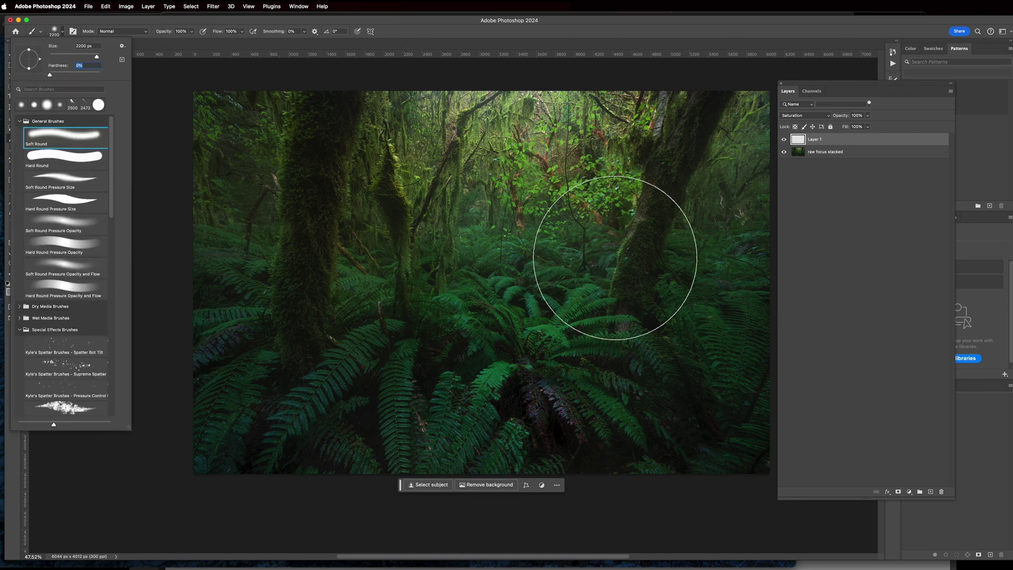
pyautogui.click(600, 259)
# Paint grey over the ferns in the lower centre and lower right of the photo with a 1700 px brush.
pyautogui.press('[')
pyautogui.press('[')
pyautogui.press('[')
pyautogui.press('[')
pyautogui.press('[')
pyautogui.press('[')
pyautogui.press('[')
pyautogui.press('[')
pyautogui.press('[')
pyautogui.press(']')
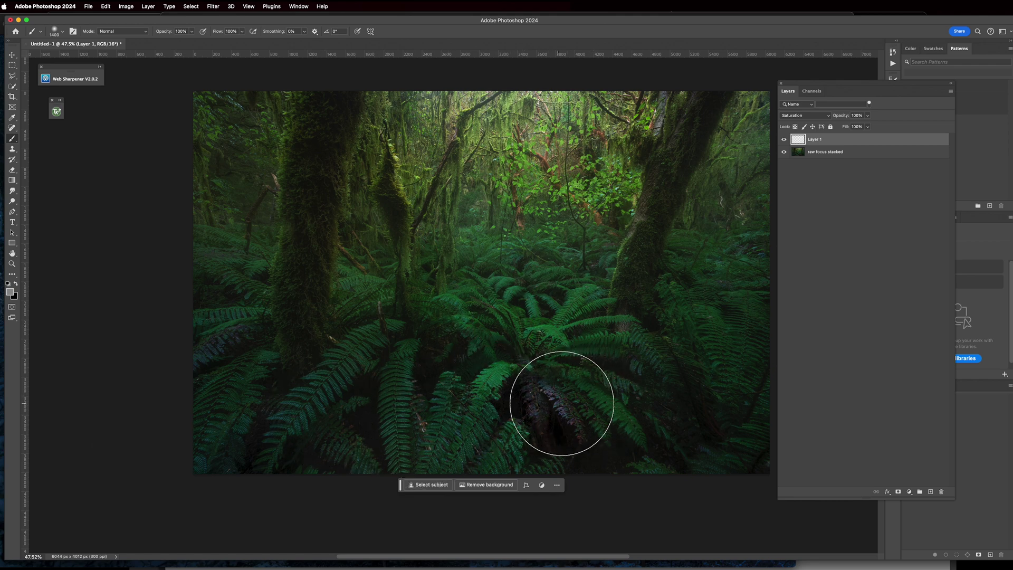
pyautogui.press(']')
pyautogui.press(']')
pyautogui.press(']')
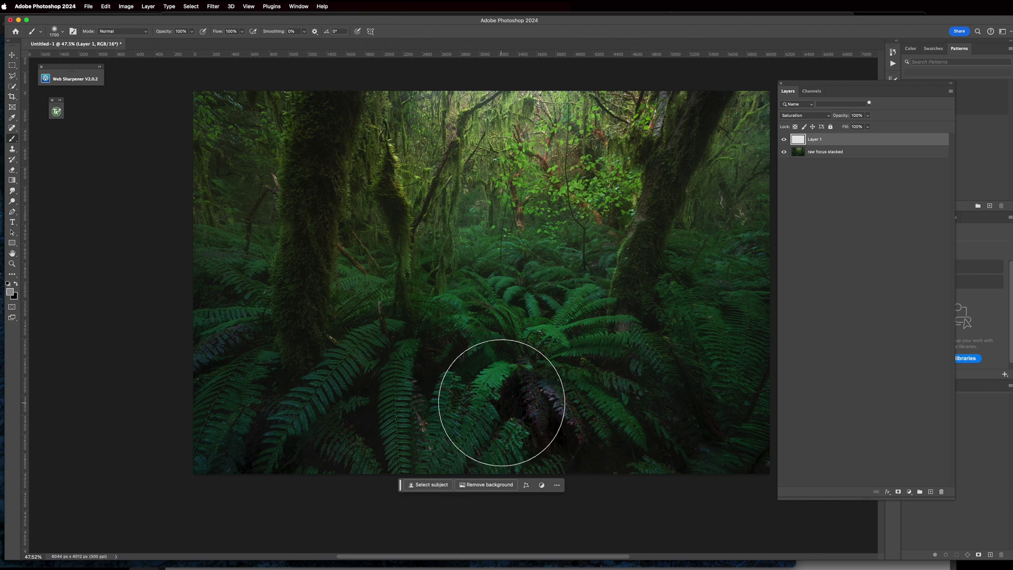
pyautogui.moveTo(501, 402)
pyautogui.mouseDown()
pyautogui.moveTo(529, 413)
pyautogui.moveTo(548, 406)
pyautogui.moveTo(683, 472)
pyautogui.moveTo(732, 465)
pyautogui.moveTo(618, 412)
pyautogui.moveTo(590, 413)
pyautogui.moveTo(664, 465)
pyautogui.mouseUp()
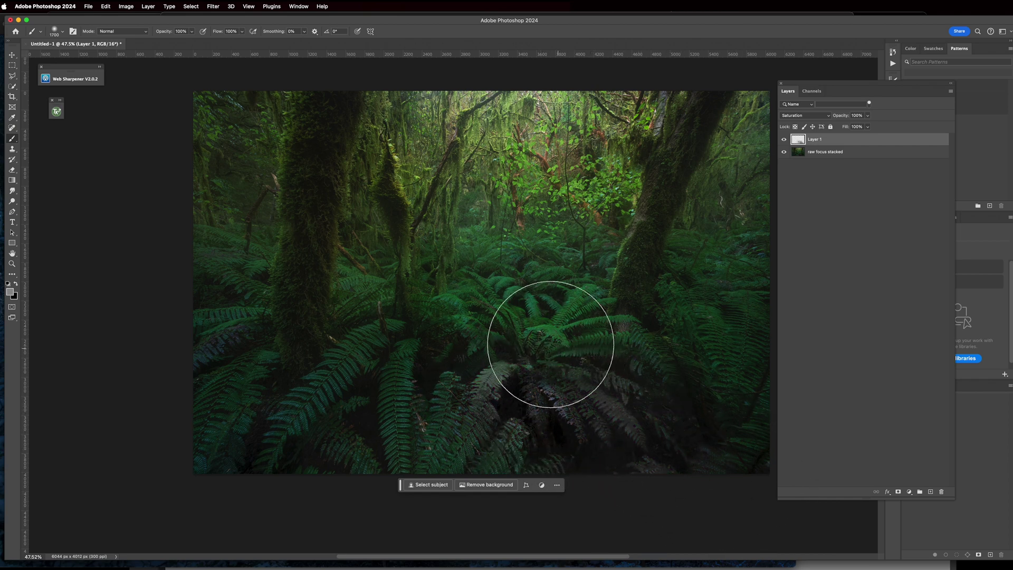
# Paint grey over the upper right and upper left corners of the photo with a 1000 px brush.
pyautogui.press('[')
pyautogui.press('[')
pyautogui.press('[')
pyautogui.press('[')
pyautogui.press('[')
pyautogui.press('[')
pyautogui.press('[')
pyautogui.moveTo(739, 158)
pyautogui.mouseDown()
pyautogui.moveTo(755, 109)
pyautogui.moveTo(749, 152)
pyautogui.mouseUp()
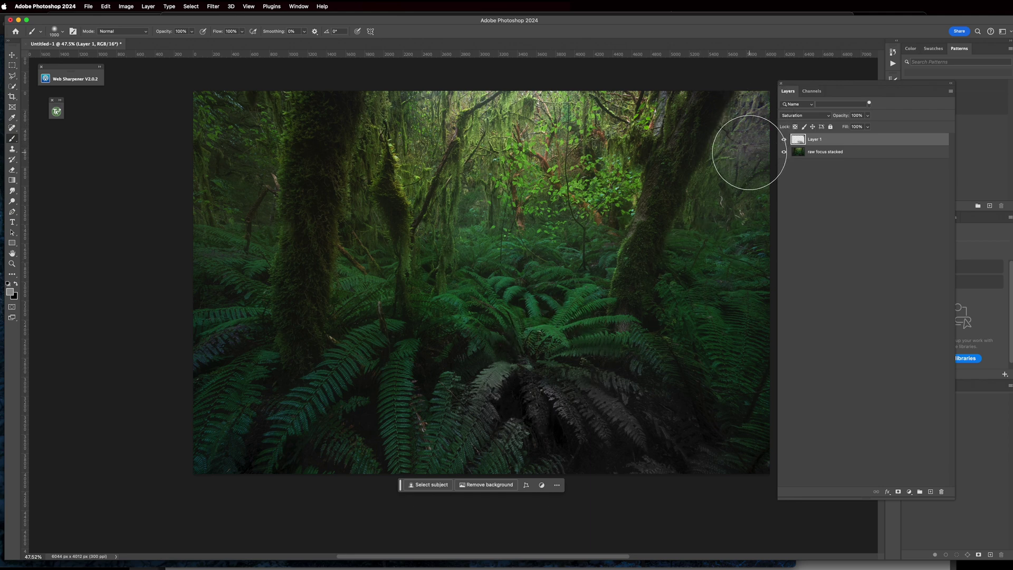
pyautogui.moveTo(210, 106)
pyautogui.mouseDown()
pyautogui.moveTo(273, 103)
pyautogui.moveTo(237, 198)
pyautogui.moveTo(214, 218)
pyautogui.moveTo(223, 214)
pyautogui.moveTo(189, 193)
pyautogui.moveTo(251, 182)
pyautogui.mouseUp()
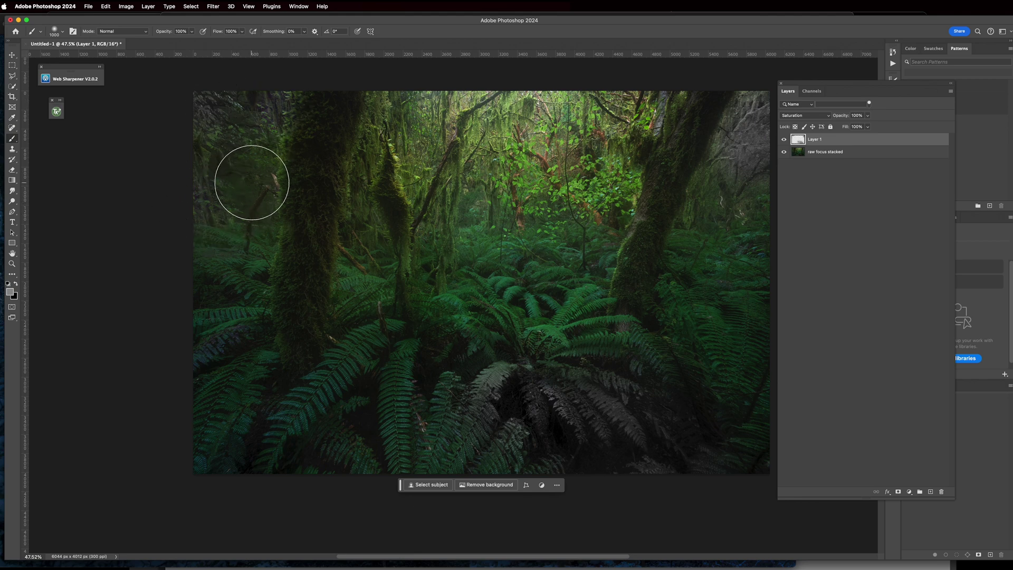
# Reduce the brush to 500 px and paint grey over the ferns in the lower left and lower centre.
pyautogui.press('[')
pyautogui.press('[')
pyautogui.press('[')
pyautogui.press('[')
pyautogui.press('[')
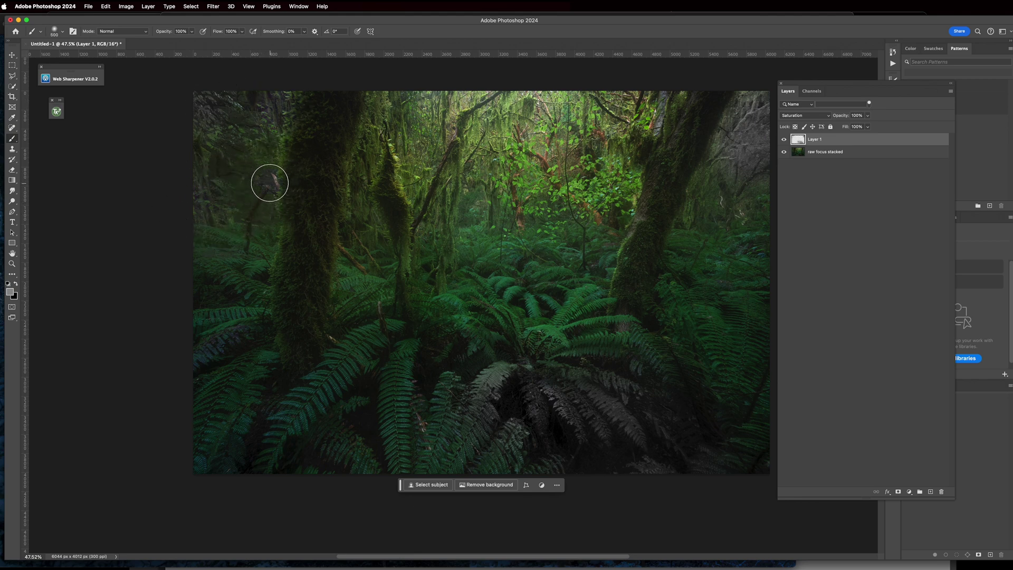
pyautogui.moveTo(232, 342)
pyautogui.mouseDown()
pyautogui.moveTo(180, 374)
pyautogui.moveTo(173, 413)
pyautogui.moveTo(212, 479)
pyautogui.moveTo(205, 464)
pyautogui.moveTo(215, 491)
pyautogui.mouseUp()
pyautogui.moveTo(441, 434)
pyautogui.mouseDown()
pyautogui.moveTo(418, 411)
pyautogui.moveTo(426, 448)
pyautogui.mouseUp()
# Lower the opacity of the Saturation layer and deselect it.
pyautogui.click(866, 115)
pyautogui.moveTo(869, 124); pyautogui.dragTo(839, 129)
pyautogui.click(809, 183)
# Compare the photo with and without the Saturation layer, and examine the central ferns up close and in the full view.
pyautogui.click(783, 140)
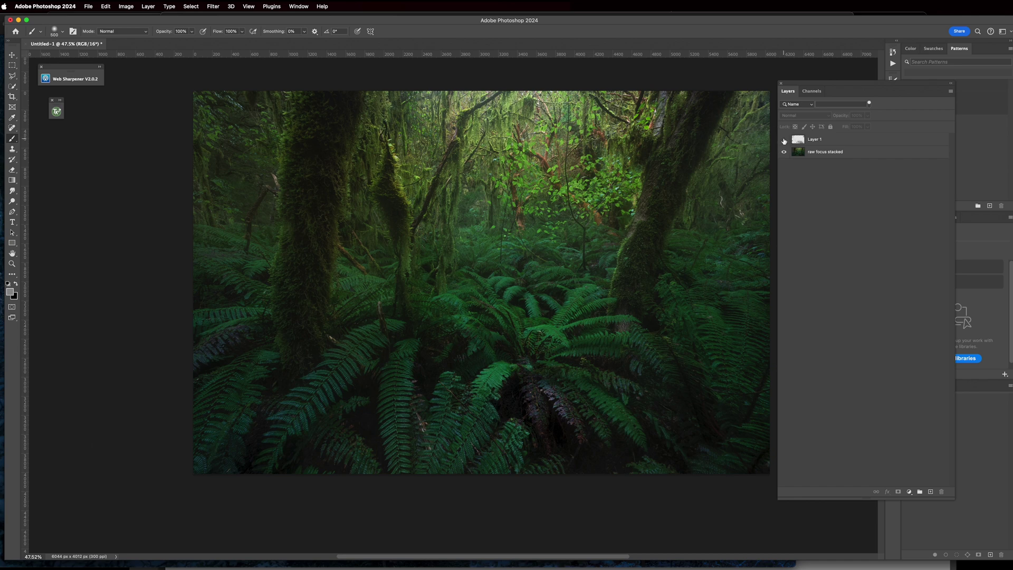
pyautogui.click(783, 140)
pyautogui.scroll(6, 364, 301)
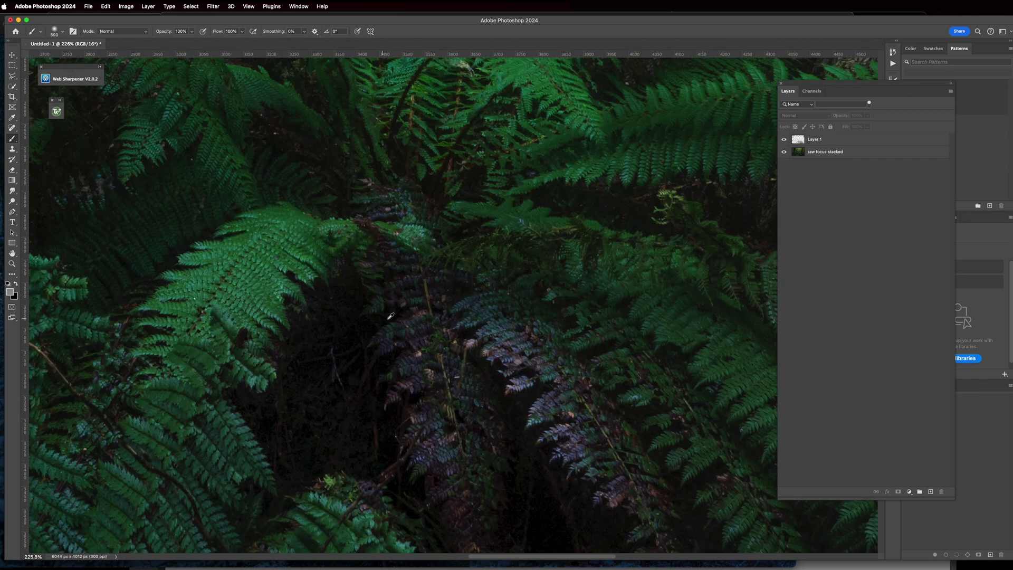
pyautogui.scroll(2, 342, 285)
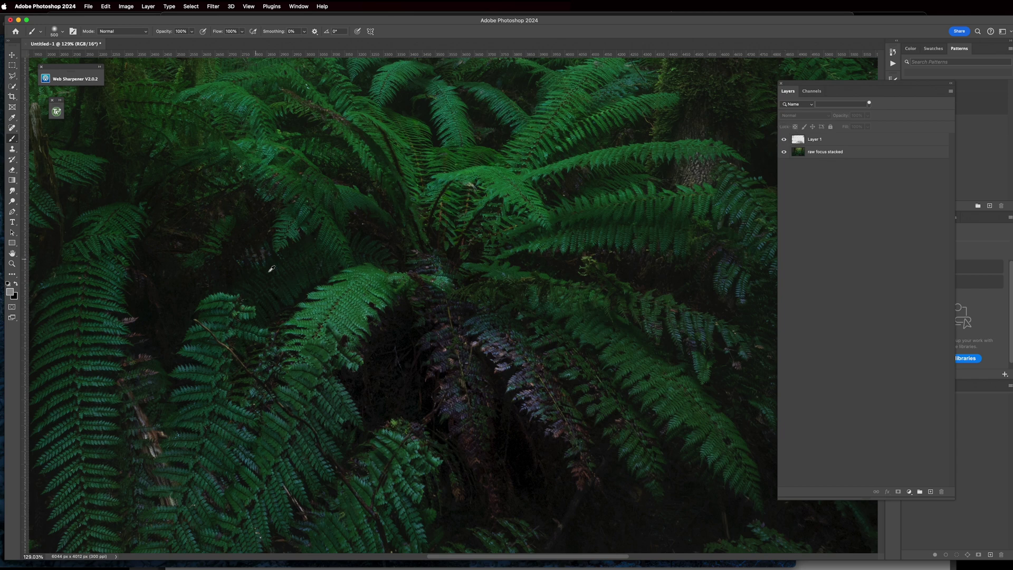
pyautogui.scroll(6, 282, 274)
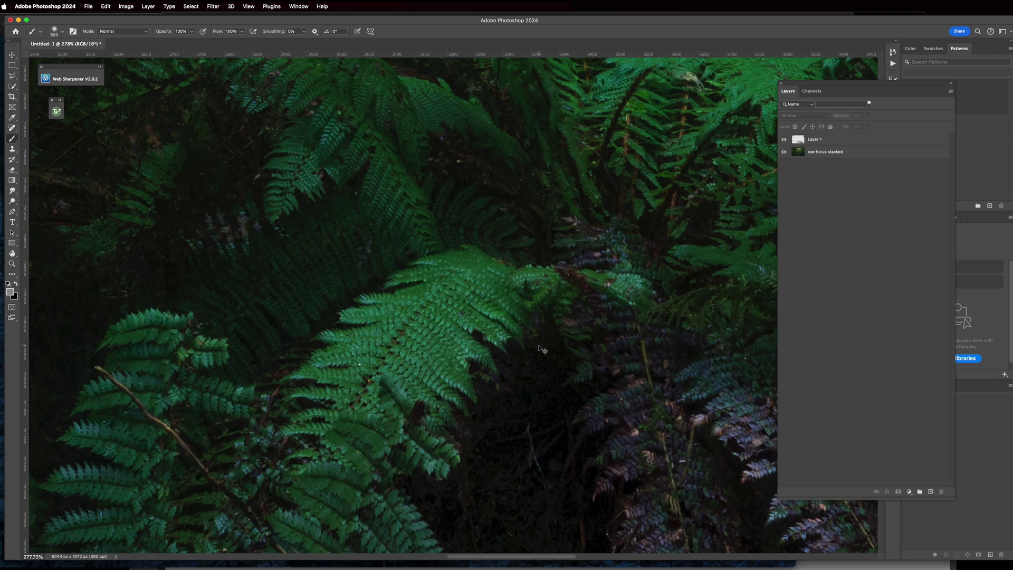
pyautogui.scroll(-8, 538, 344)
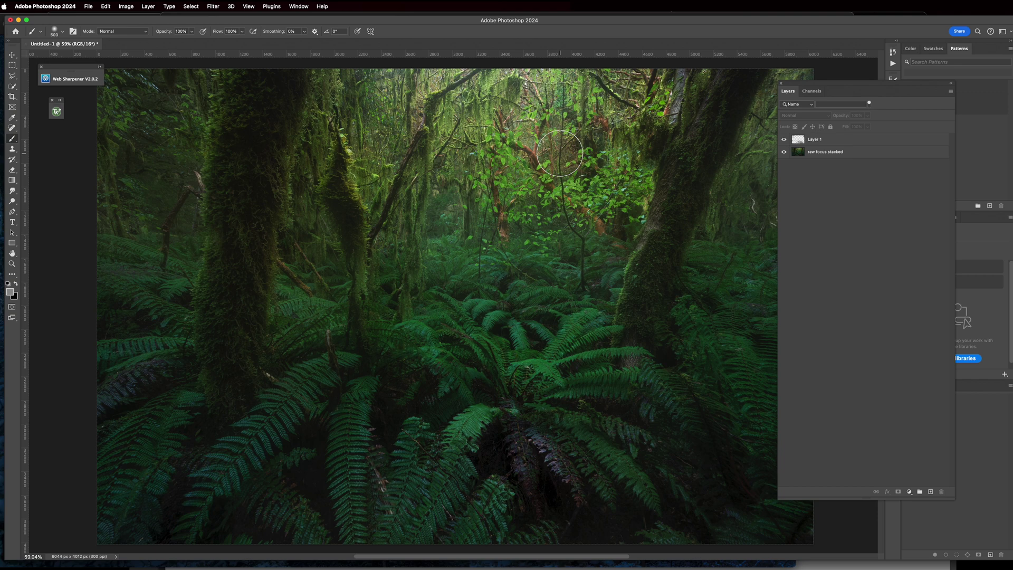
pyautogui.scroll(-1, 511, 199)
pyautogui.scroll(-1, 424, 244)
pyautogui.scroll(2, 574, 188)
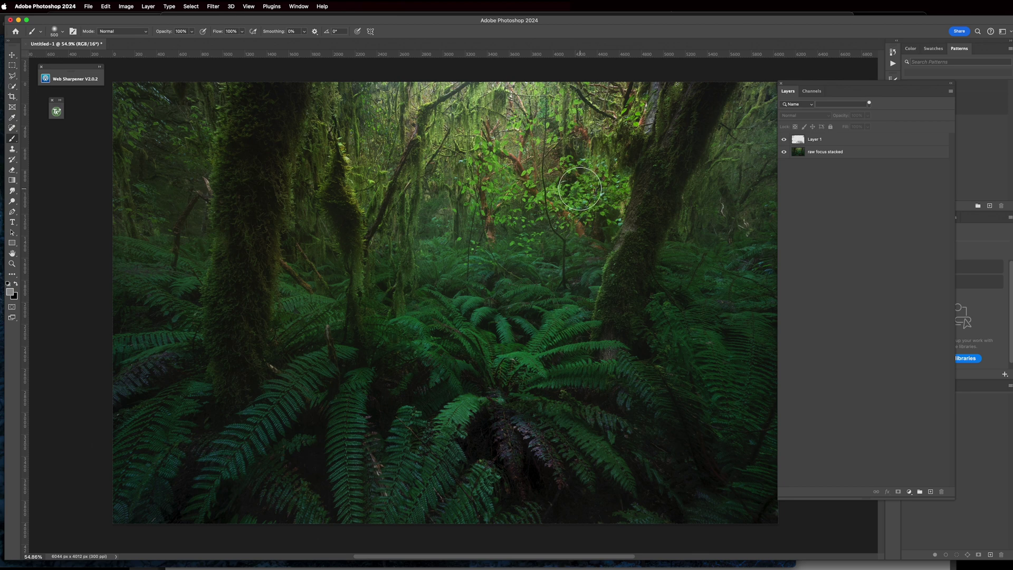
# Add a new empty layer above Layer 1 and choose bright red as the foreground colour.
pyautogui.press(']')
pyautogui.press(']')
pyautogui.press(']')
pyautogui.press(']')
pyautogui.press(']')
pyautogui.press(']')
pyautogui.click(929, 491)
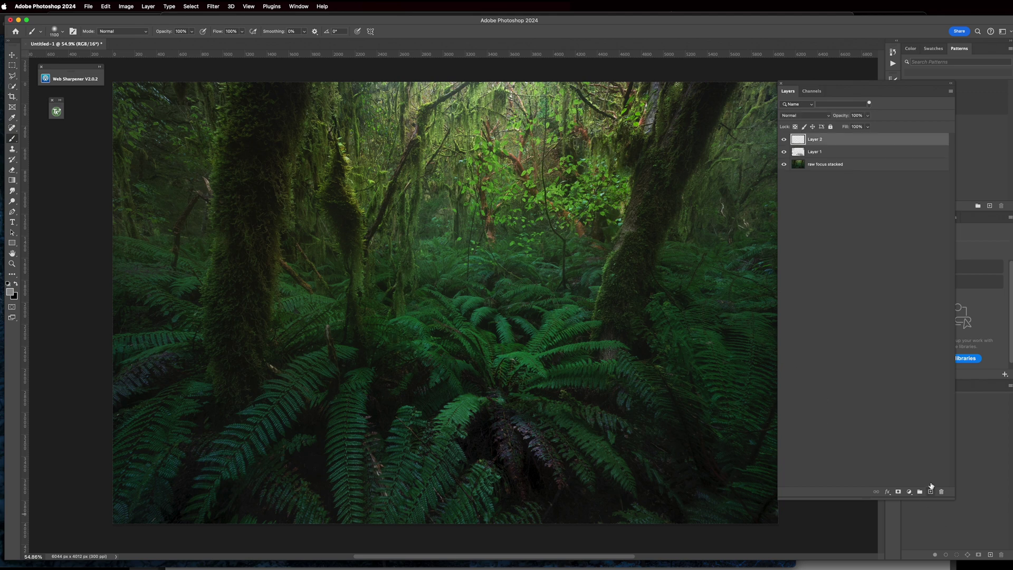
pyautogui.click(10, 291)
pyautogui.click(322, 310)
pyautogui.click(400, 314)
# Paint a red light source at the top centre with a 300 px brush and four rays spreading outward into the forest.
pyautogui.press('[')
pyautogui.press('[')
pyautogui.press('[')
pyautogui.press('[')
pyautogui.press('[')
pyautogui.press('[')
pyautogui.press('[')
pyautogui.press('[')
pyautogui.moveTo(478, 83)
pyautogui.mouseDown()
pyautogui.moveTo(516, 144)
pyautogui.moveTo(580, 98)
pyautogui.moveTo(523, 81)
pyautogui.moveTo(559, 104)
pyautogui.moveTo(527, 110)
pyautogui.mouseUp()
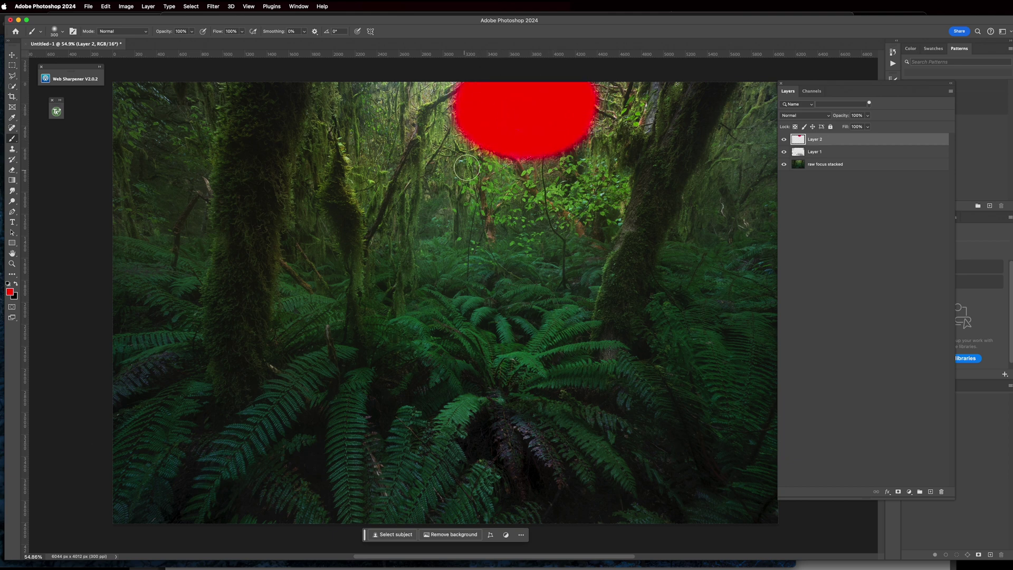
pyautogui.moveTo(463, 169); pyautogui.dragTo(487, 137)
pyautogui.moveTo(340, 259)
pyautogui.mouseDown()
pyautogui.moveTo(536, 140)
pyautogui.moveTo(575, 340)
pyautogui.mouseUp()
pyautogui.moveTo(253, 153); pyautogui.dragTo(576, 122)
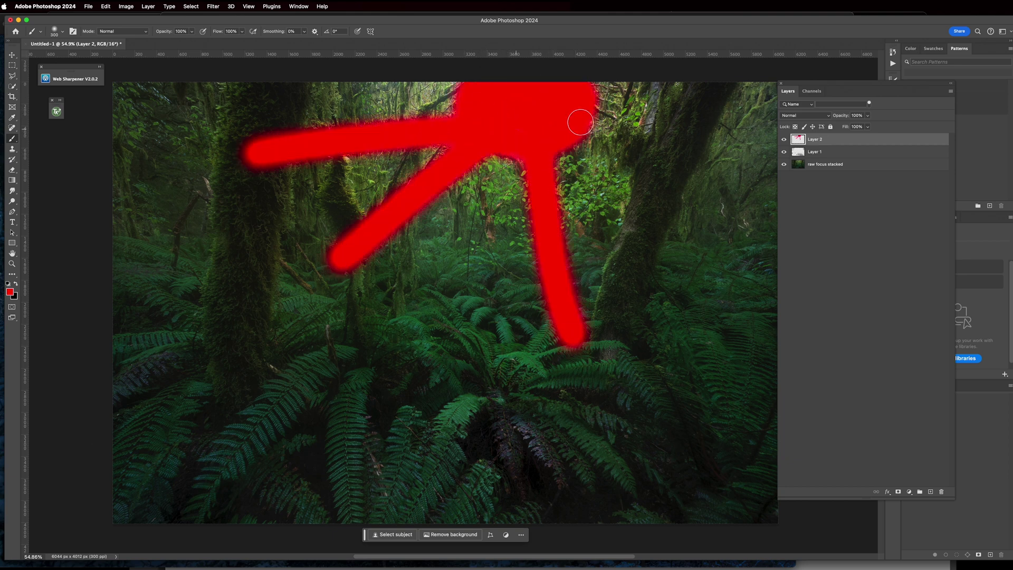
pyautogui.keyDown('shift'); pyautogui.click(719, 253); pyautogui.keyUp('shift')
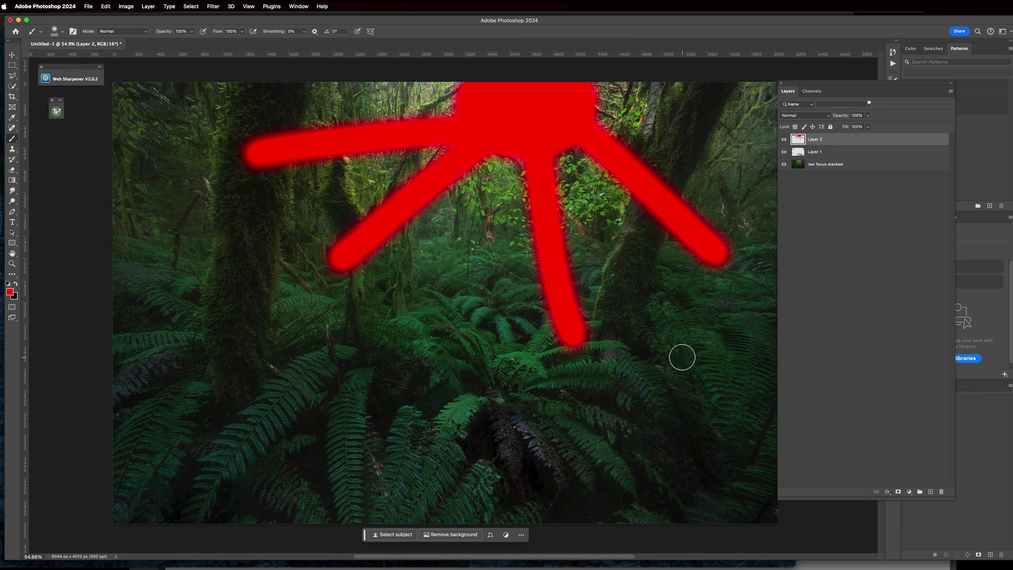
# Erase all the red paint from Layer 2 and add another empty layer above it.
pyautogui.press('super+a')
pyautogui.press('BackSpace')
pyautogui.press('super+d')
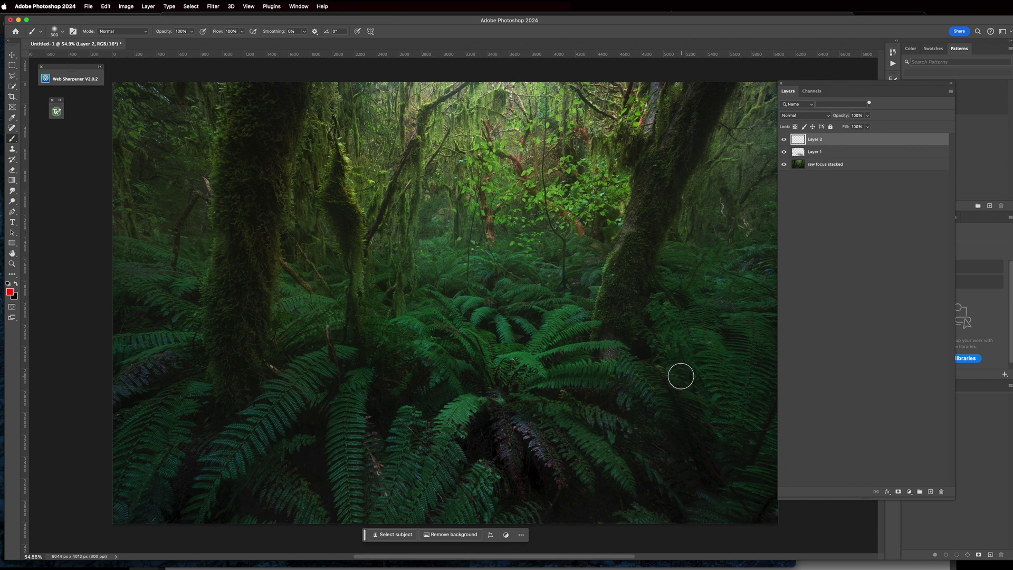
pyautogui.click(930, 492)
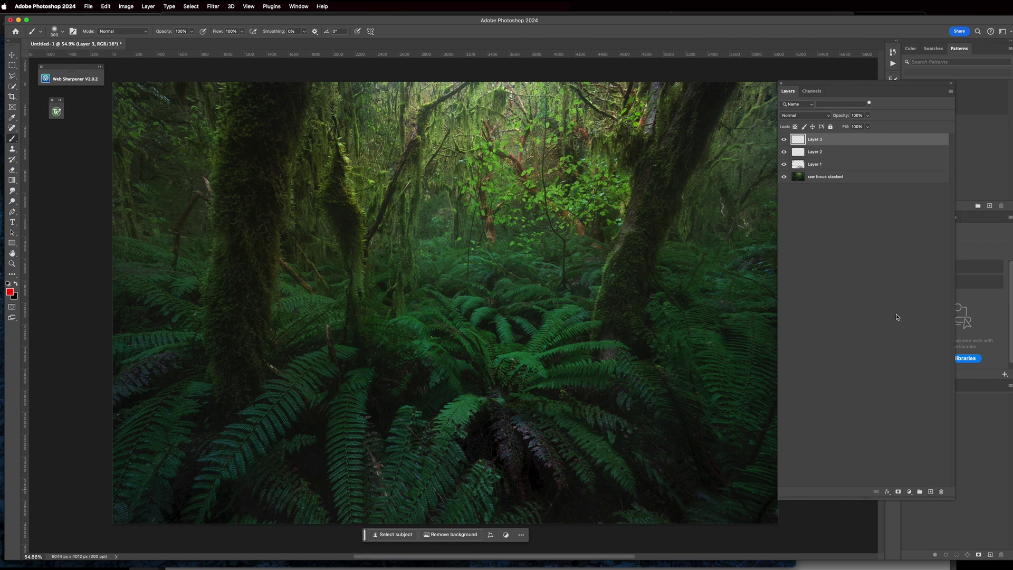
pyautogui.moveTo(834, 83); pyautogui.dragTo(843, 97)
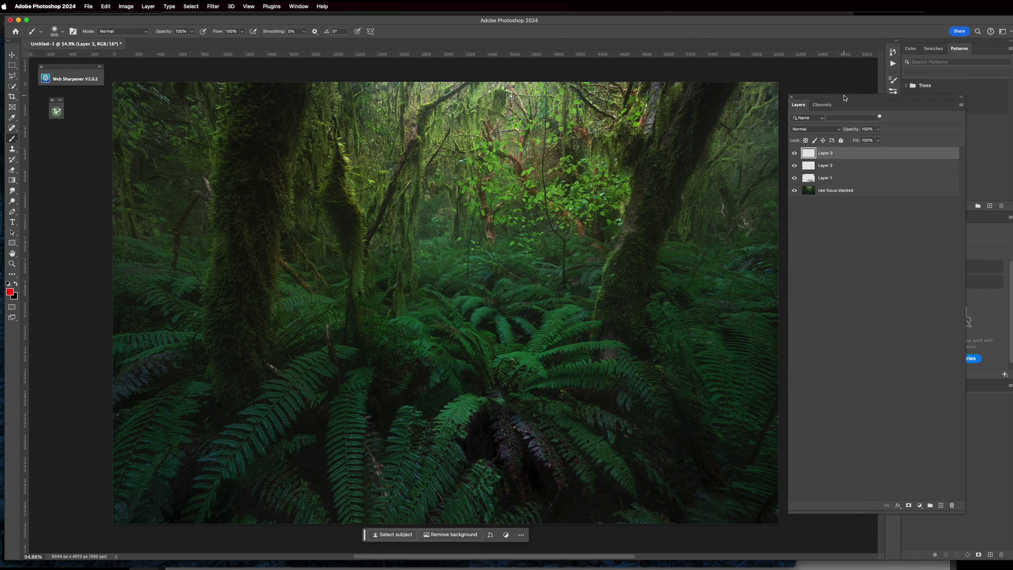
# View the mask options of the TK7 RapidMask plugin and collapse it again.
pyautogui.click(57, 111)
pyautogui.moveTo(92, 108); pyautogui.dragTo(92, 138)
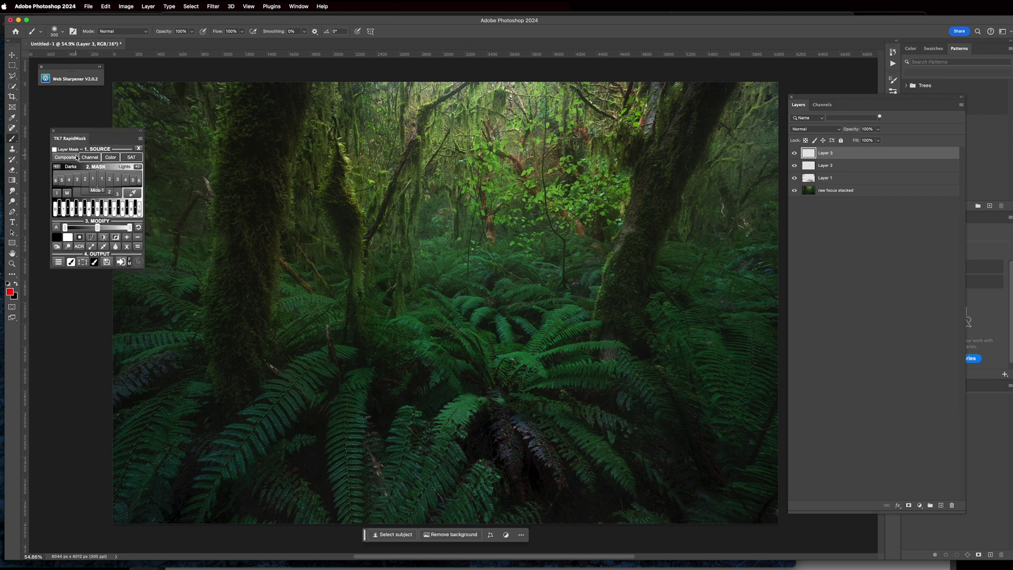
pyautogui.click(140, 131)
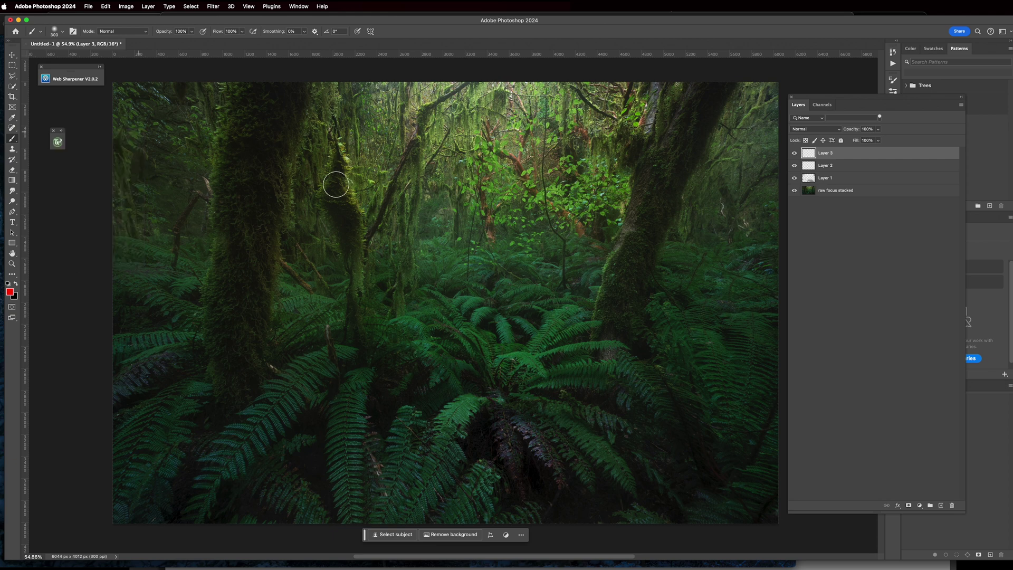
# Compare the photo's Red, Green and Blue channels in greyscale, using the RGB composite as reference.
pyautogui.click(825, 108)
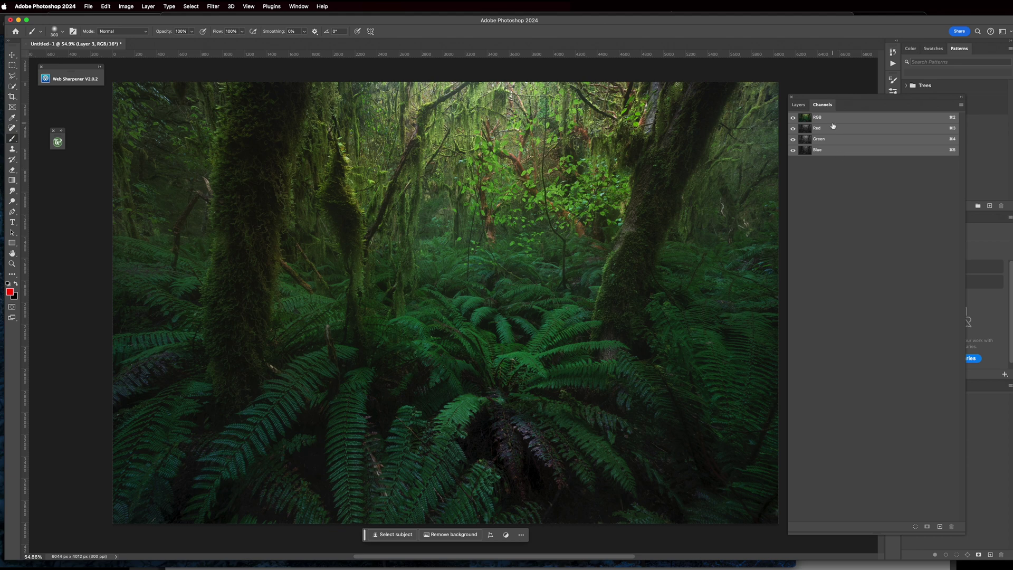
pyautogui.click(831, 130)
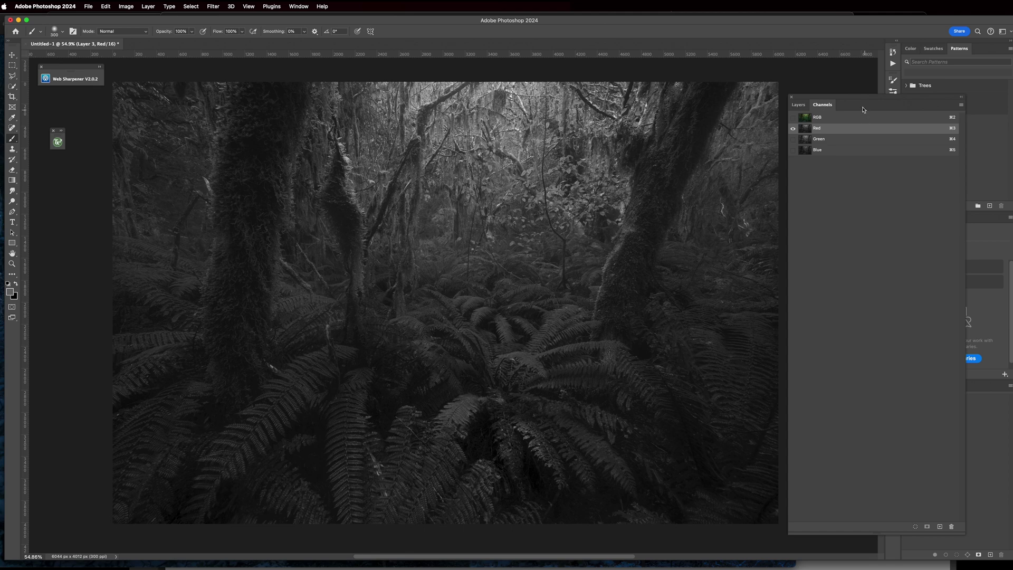
pyautogui.click(844, 121)
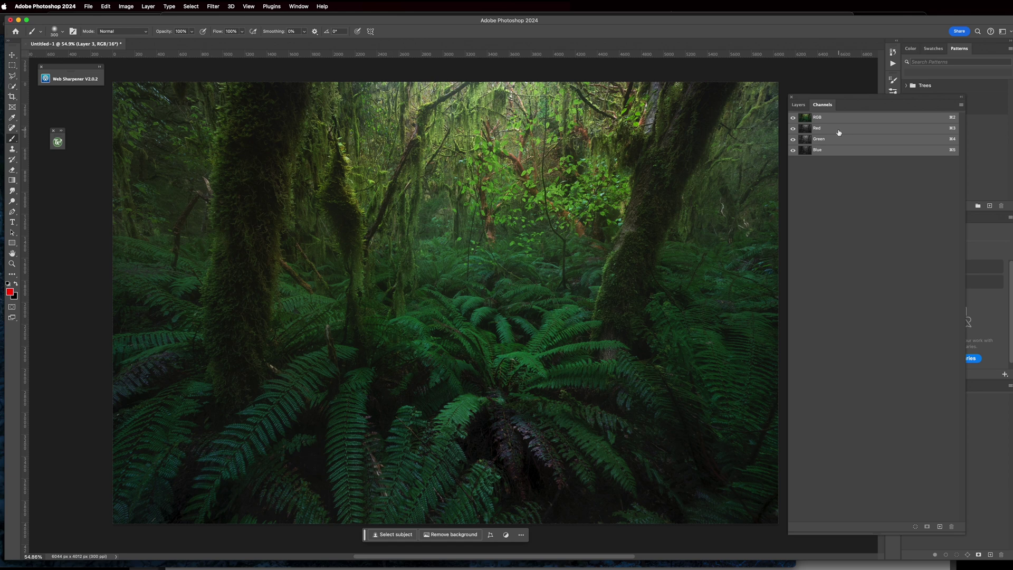
pyautogui.click(837, 131)
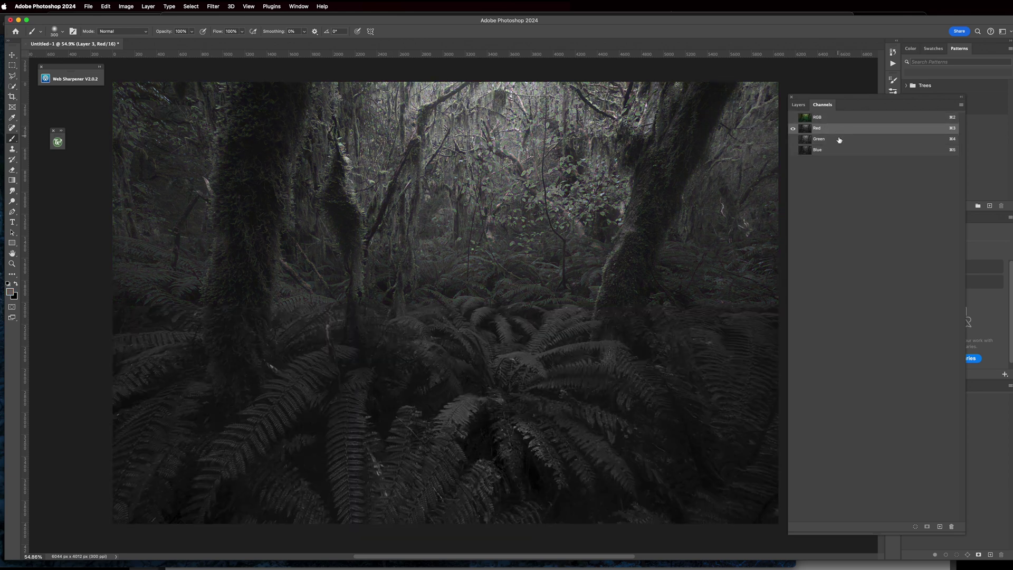
pyautogui.click(839, 140)
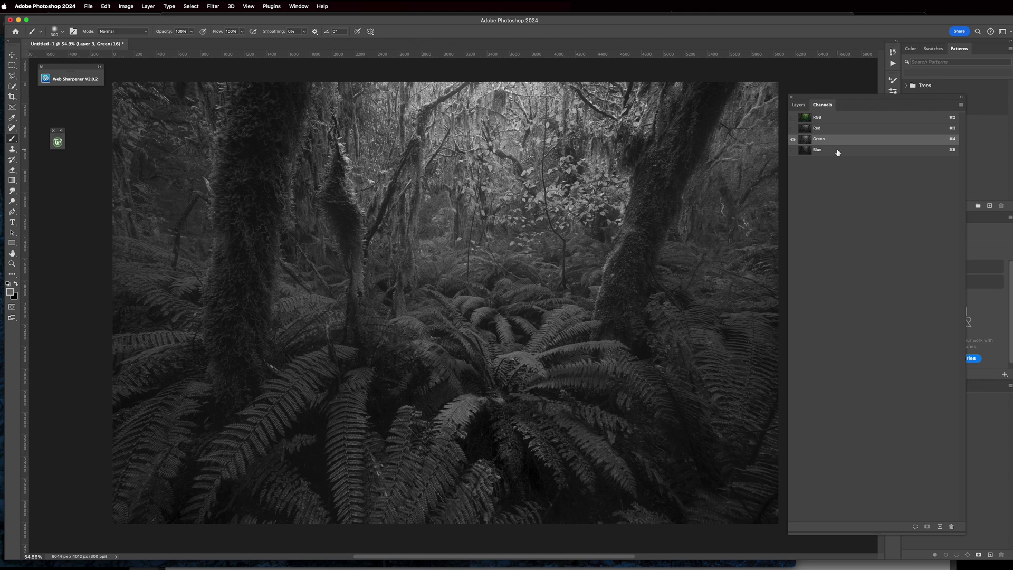
pyautogui.click(837, 152)
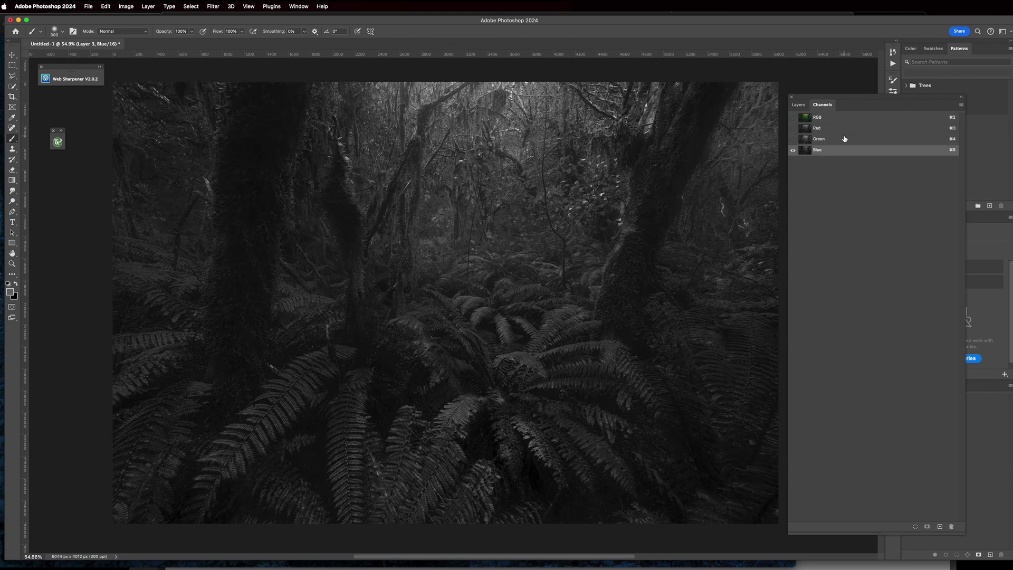
pyautogui.click(842, 140)
pyautogui.click(846, 129)
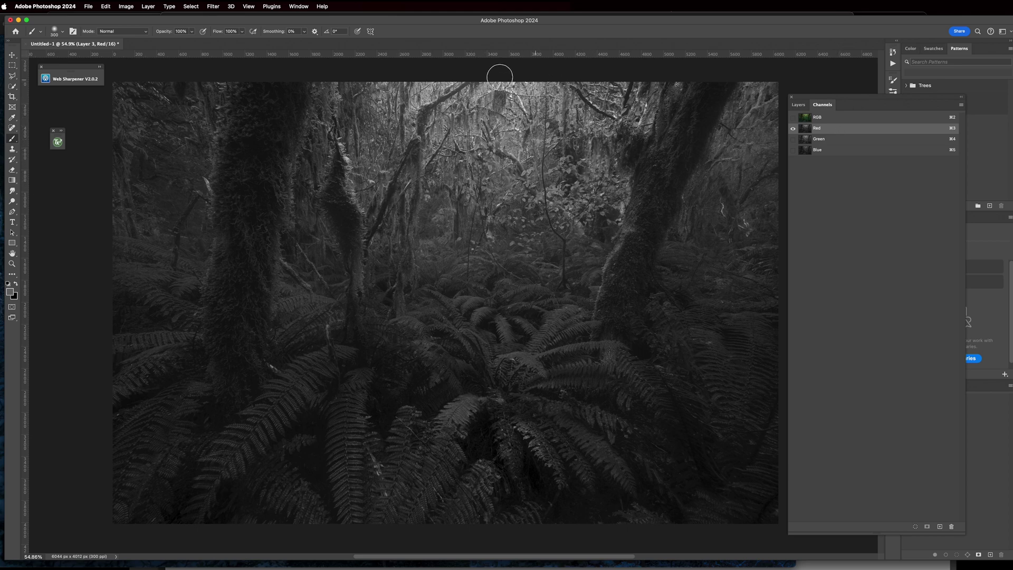
pyautogui.click(818, 140)
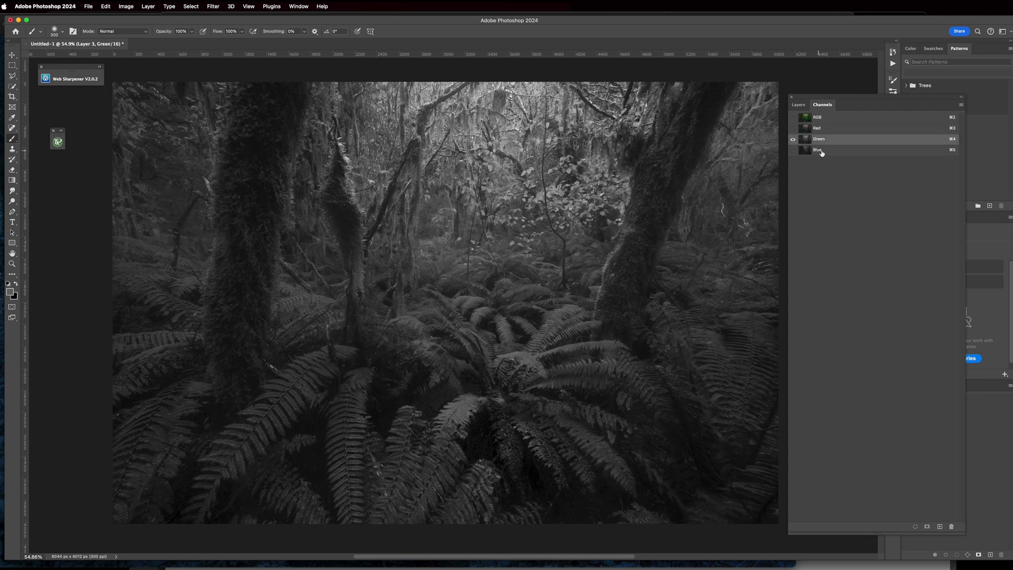
pyautogui.click(821, 151)
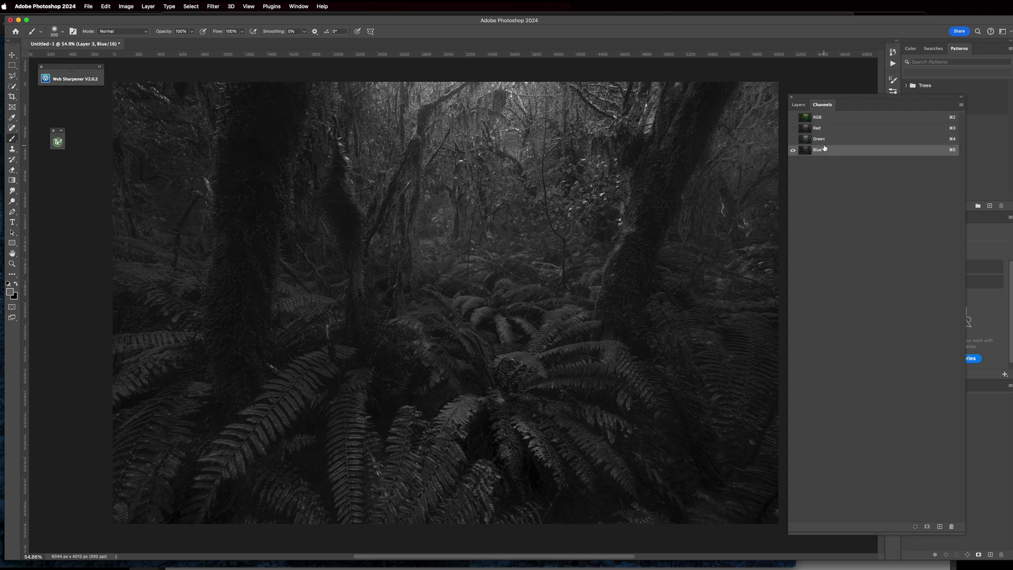
# Load the Red channel as a selection, add an empty layer above Layer 3, and return to the RGB composite view.
pyautogui.click(830, 129)
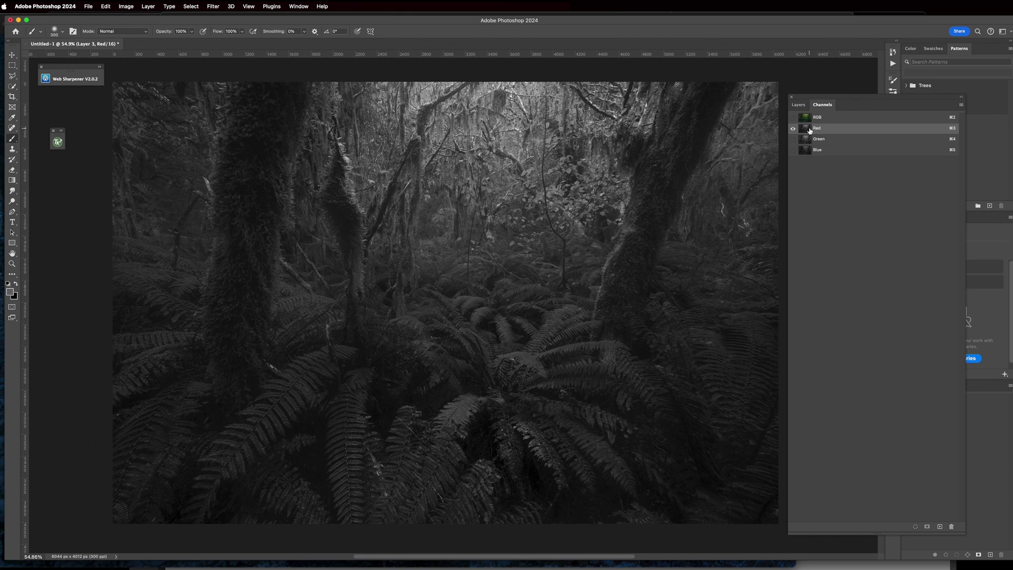
pyautogui.keyDown('super'); pyautogui.click(809, 130); pyautogui.keyUp('super')
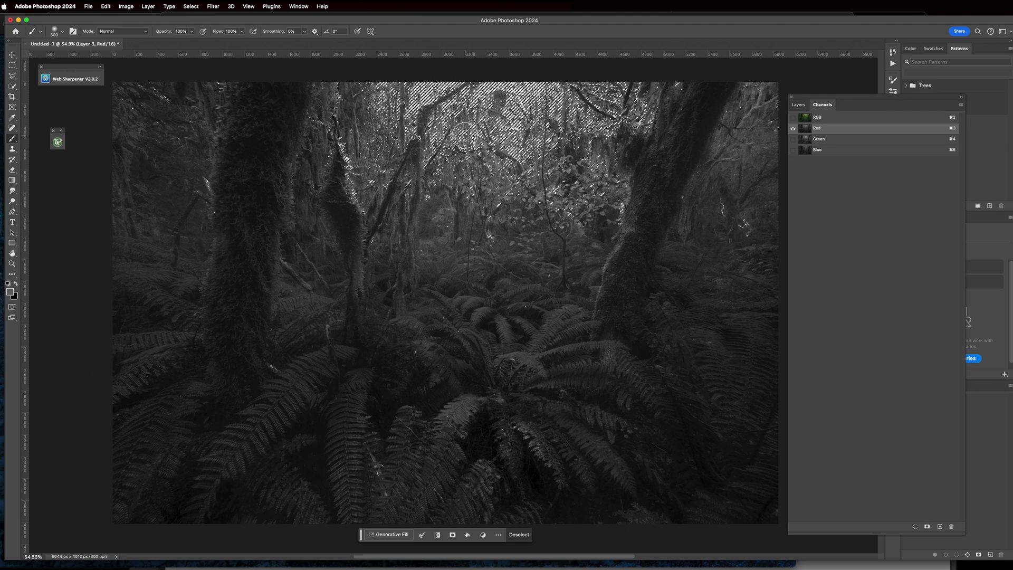
pyautogui.click(799, 105)
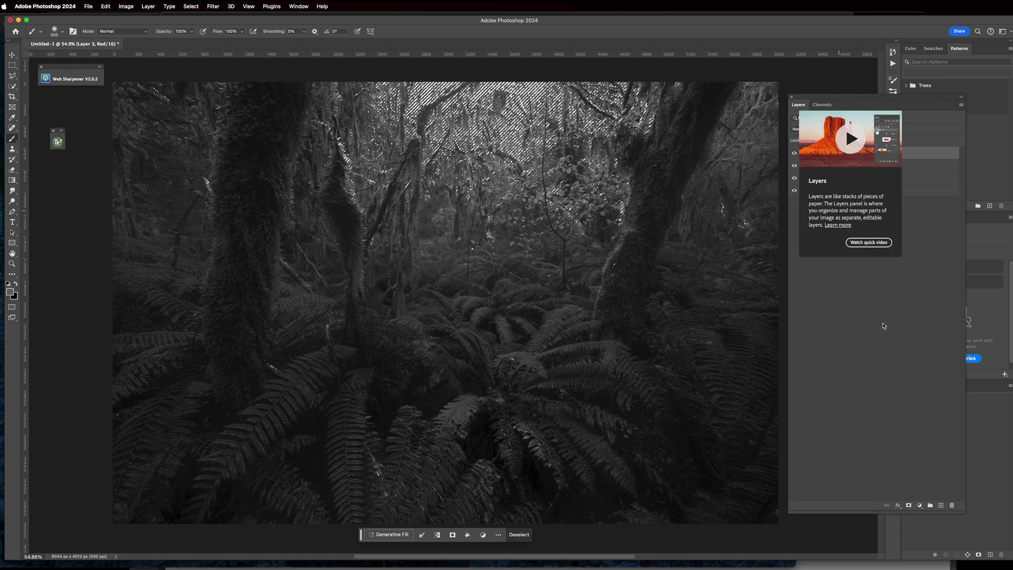
pyautogui.click(940, 505)
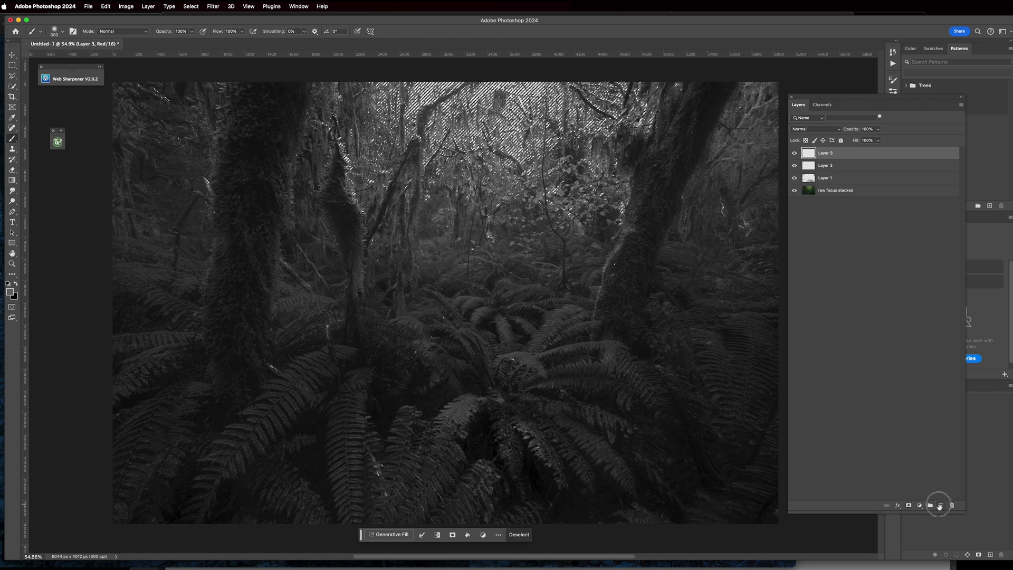
pyautogui.press('super+2')
# Delete Layer 1, Layer 2 and Layer 3 while keeping the Red channel selection active.
pyautogui.click(841, 168)
pyautogui.keyDown('shift'); pyautogui.click(836, 190); pyautogui.keyUp('shift')
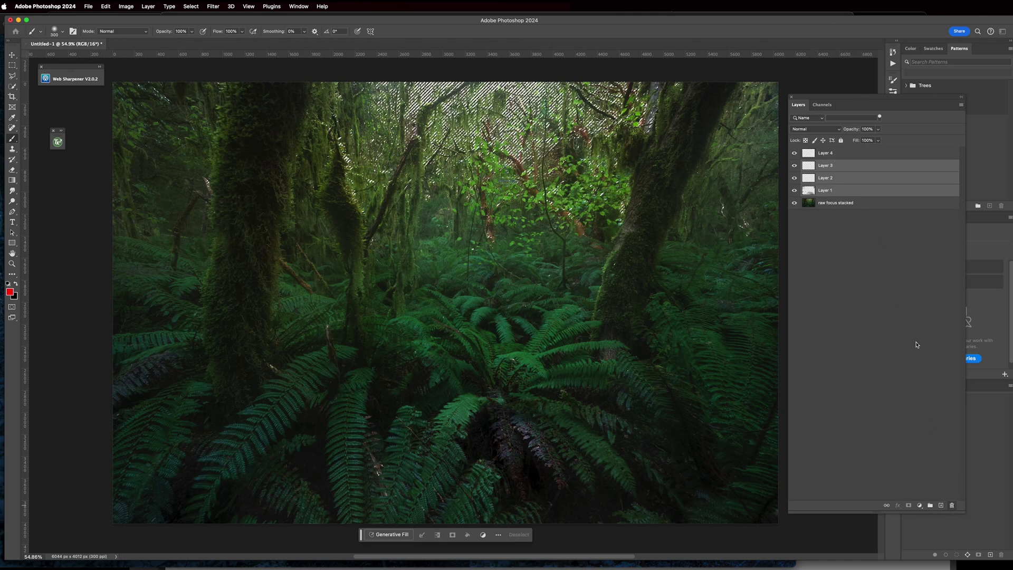
pyautogui.click(545, 191)
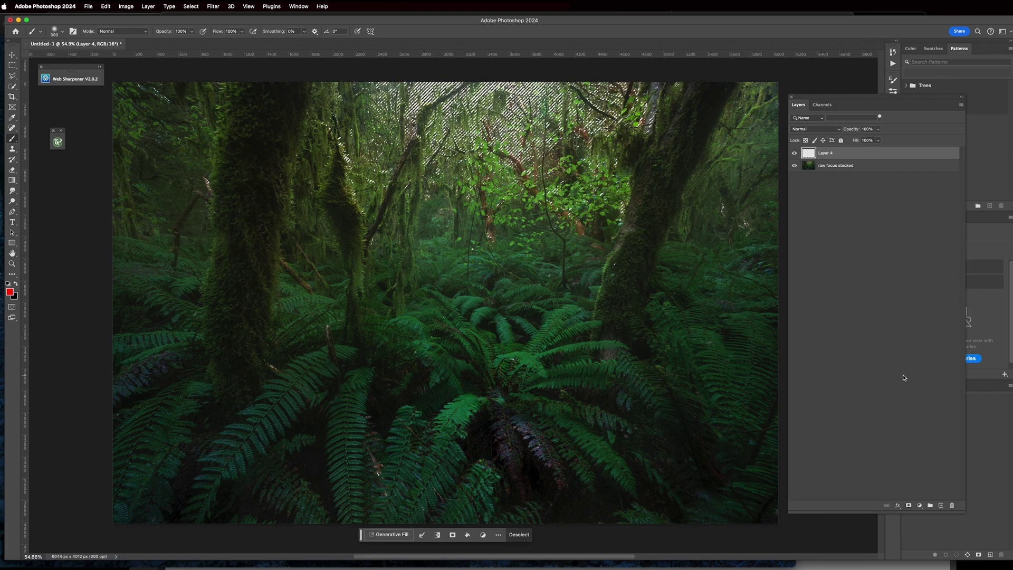
# Mask Layer 4 with the Red channel selection and set the layer's blend mode to Overlay.
pyautogui.click(909, 505)
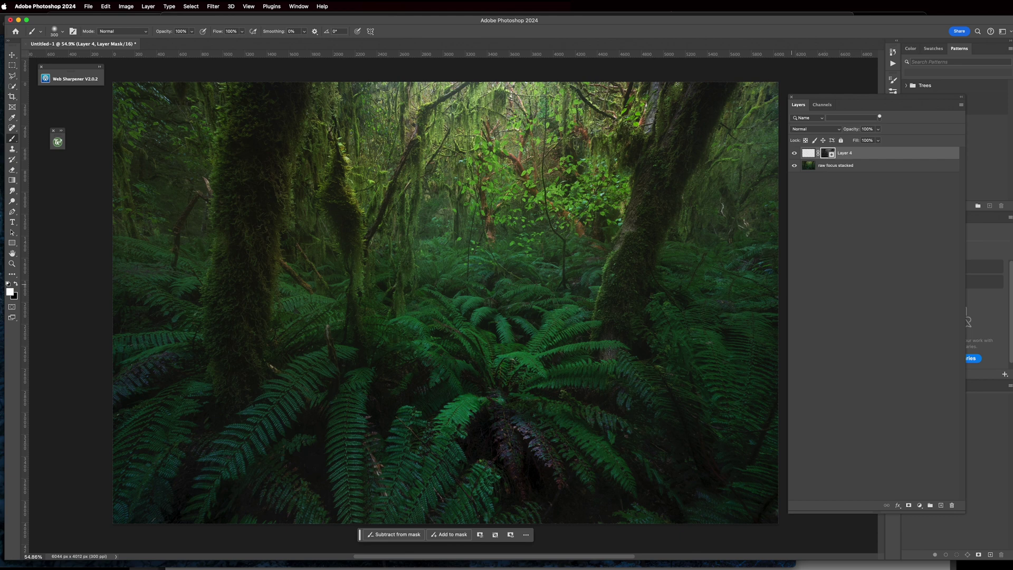
pyautogui.click(807, 153)
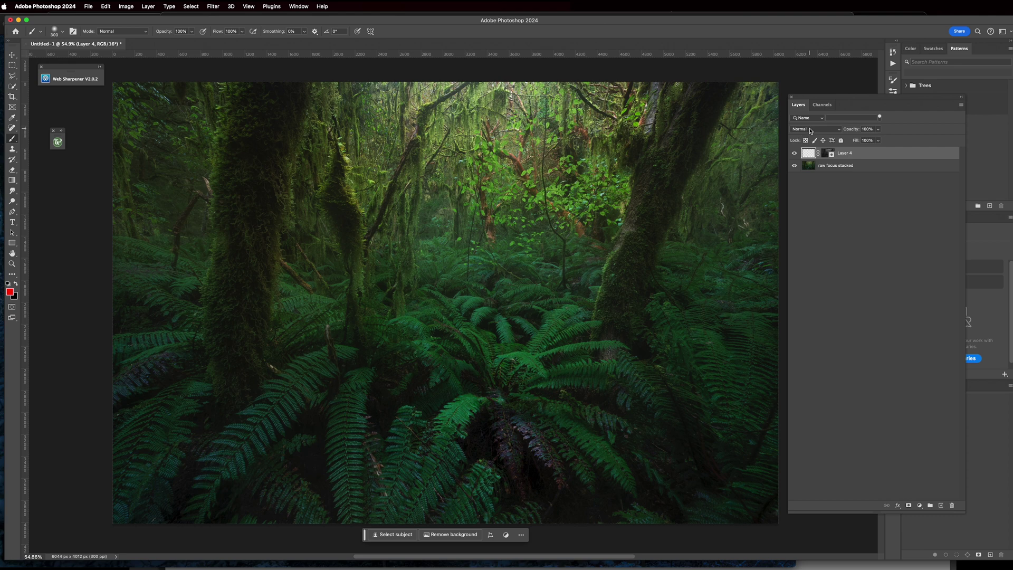
pyautogui.click(810, 131)
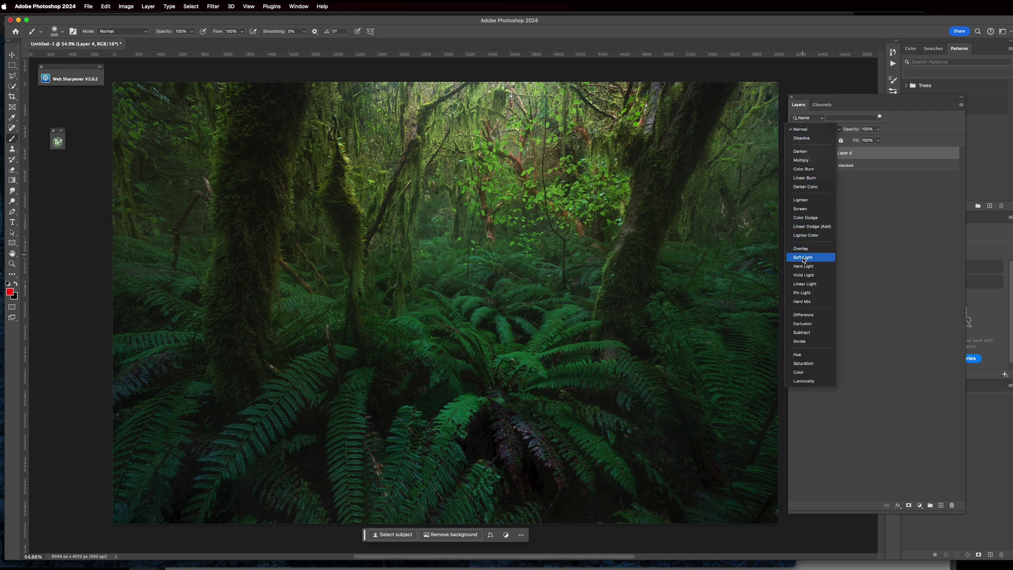
pyautogui.click(802, 249)
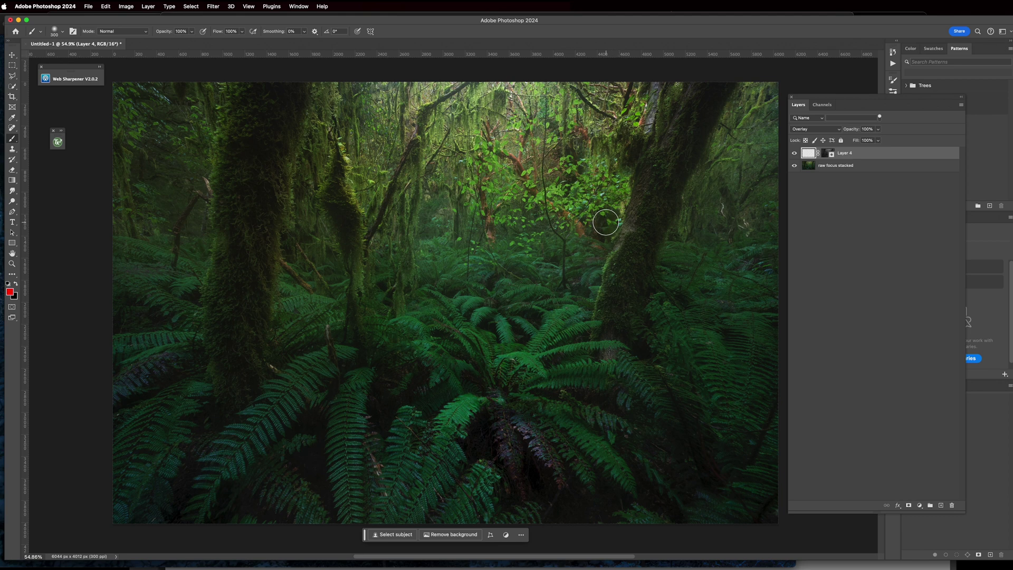
# Reduce the brush to 100 px and set the foreground to a bright pale yellow, starting from a highlight sampled in the photo's upper centre.
pyautogui.press('[')
pyautogui.press('[')
pyautogui.press('[')
pyautogui.press('[')
pyautogui.press('[')
pyautogui.press('[')
pyautogui.click(13, 293)
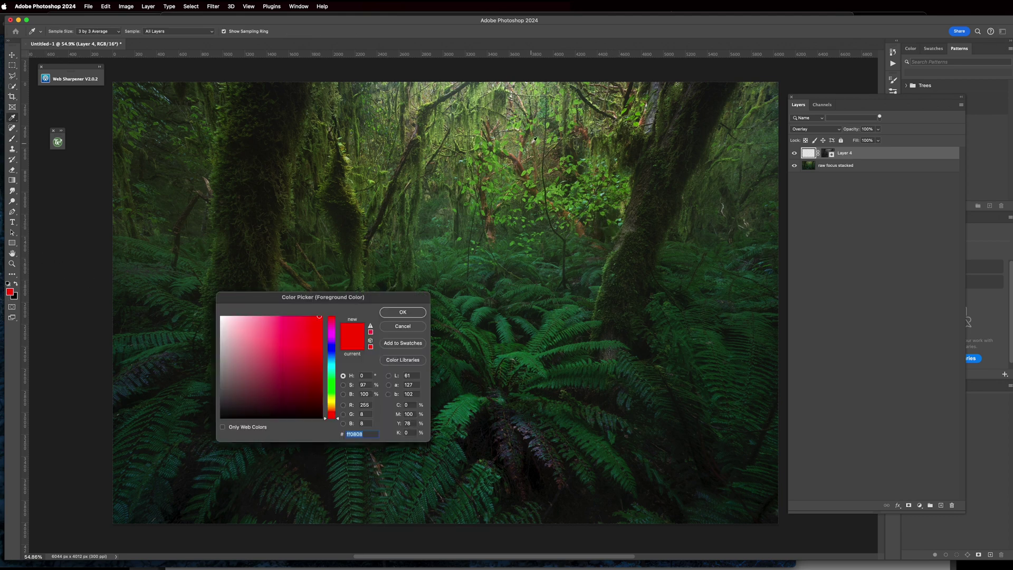
pyautogui.click(533, 84)
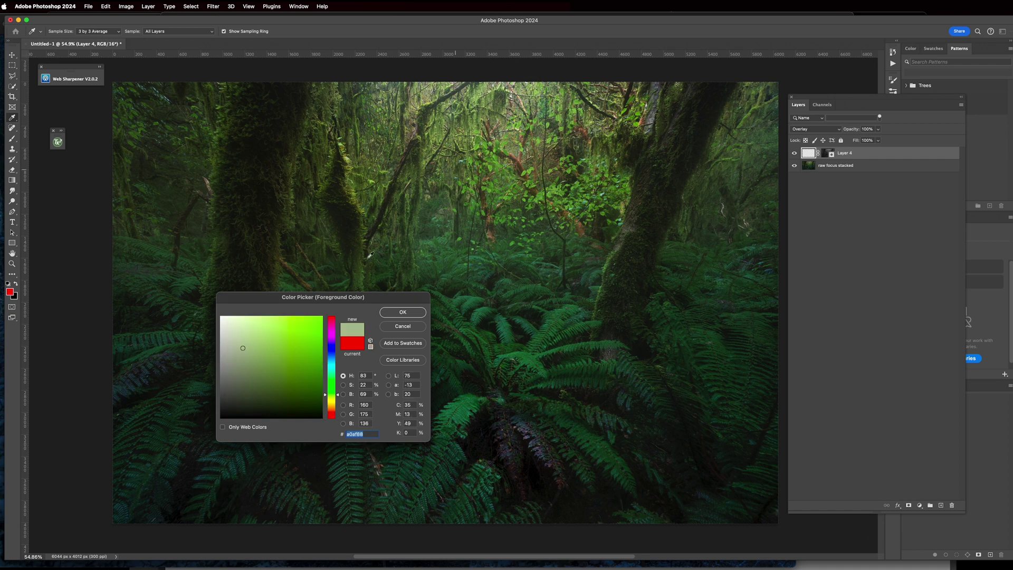
pyautogui.moveTo(337, 395); pyautogui.dragTo(339, 400)
pyautogui.moveTo(245, 347); pyautogui.dragTo(250, 315)
pyautogui.click(401, 312)
pyautogui.press('b')
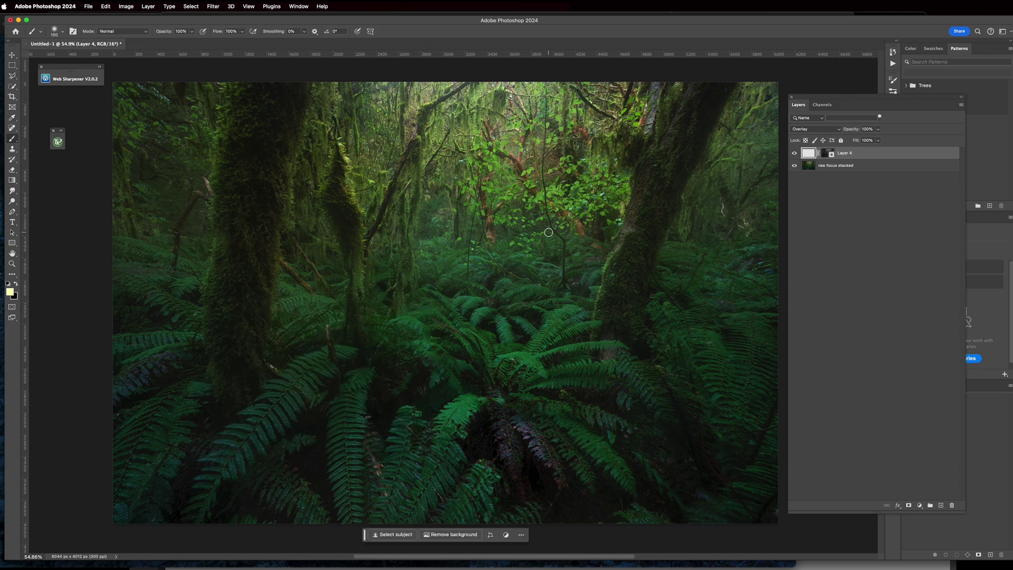
# Paint pale yellow light on Layer 4 along the lit edge of the right-hand trunk with a 125 px brush.
pyautogui.press(']')
pyautogui.press(']')
pyautogui.press(']')
pyautogui.press(']')
pyautogui.press(']')
pyautogui.press('[')
pyautogui.scroll(2, 644, 245)
pyautogui.scroll(5, 643, 245)
pyautogui.press('[')
pyautogui.press('[')
pyautogui.press('[')
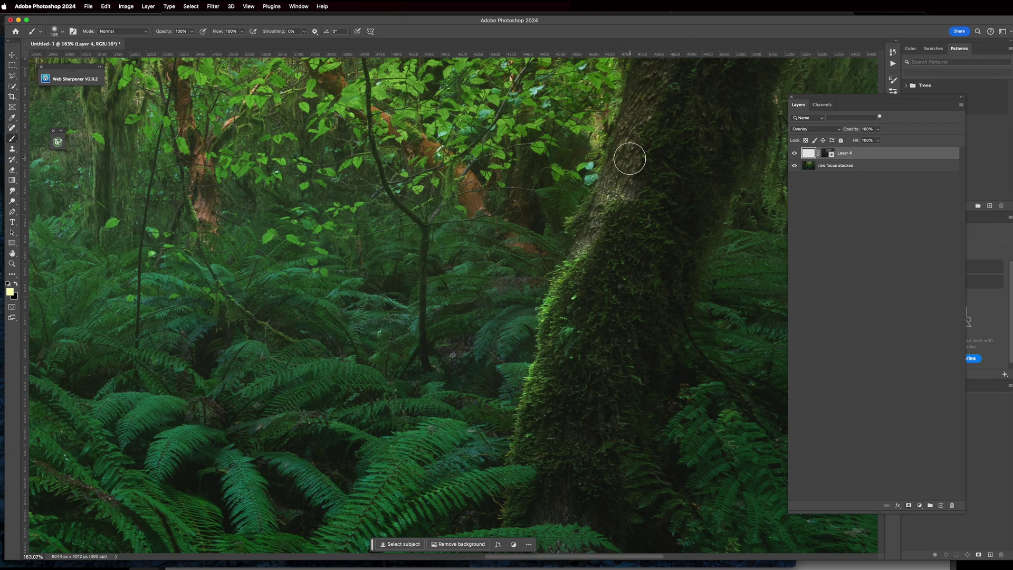
pyautogui.scroll(-5, 630, 158)
pyautogui.scroll(5, 649, 160)
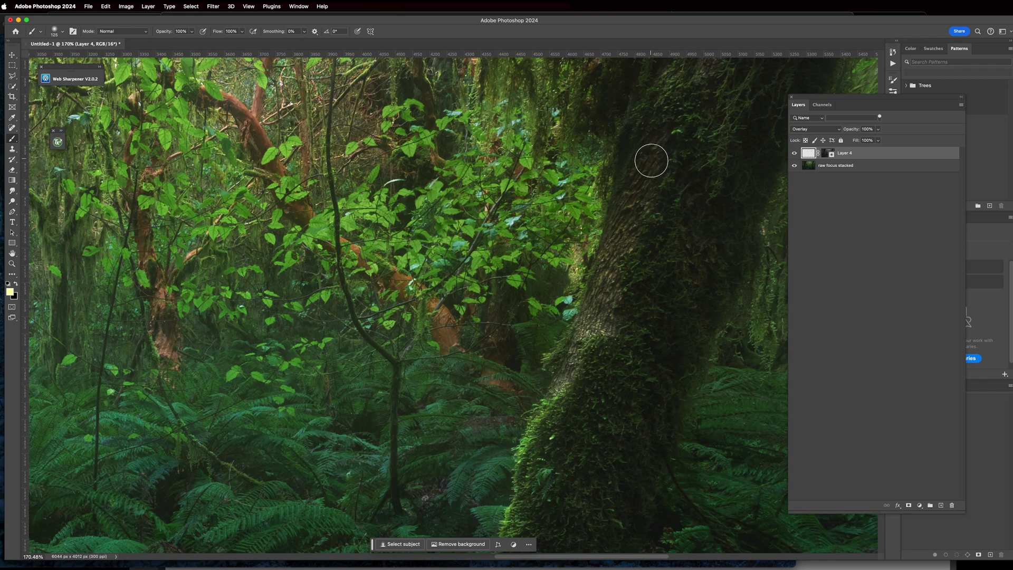
pyautogui.scroll(3, 629, 227)
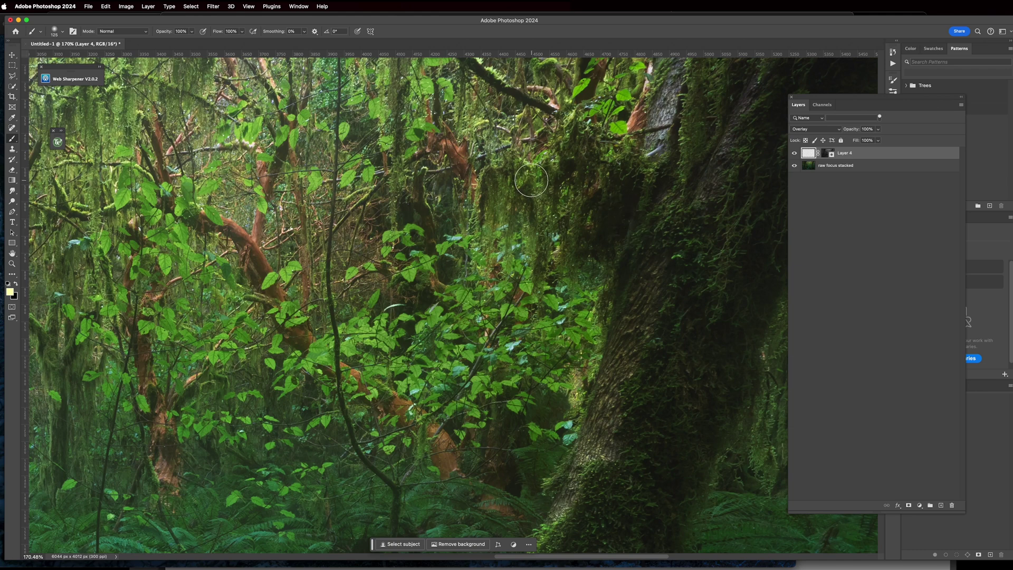
pyautogui.scroll(-4, 584, 196)
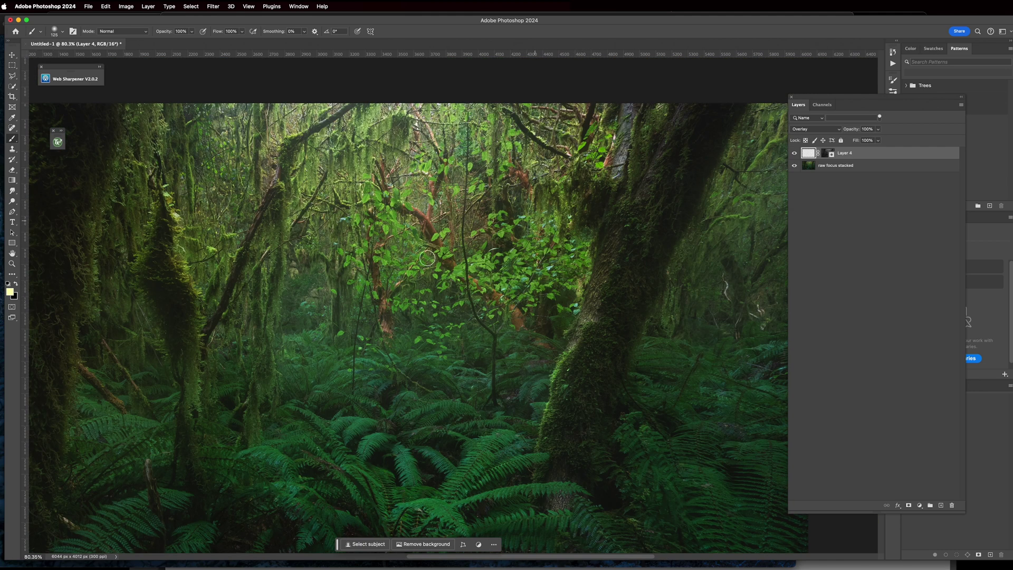
# Paint light down the edge of the slim mossy trunk left of centre with an 80 px brush.
pyautogui.scroll(-1, 330, 271)
pyautogui.scroll(4, 180, 257)
pyautogui.press('[')
pyautogui.press('[')
pyautogui.press('[')
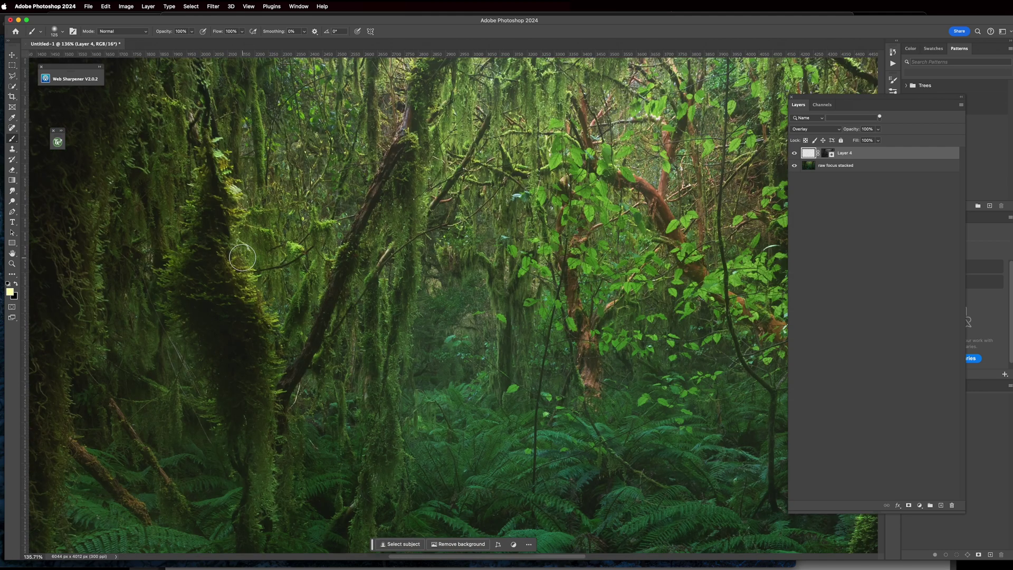
pyautogui.moveTo(241, 254); pyautogui.dragTo(262, 343)
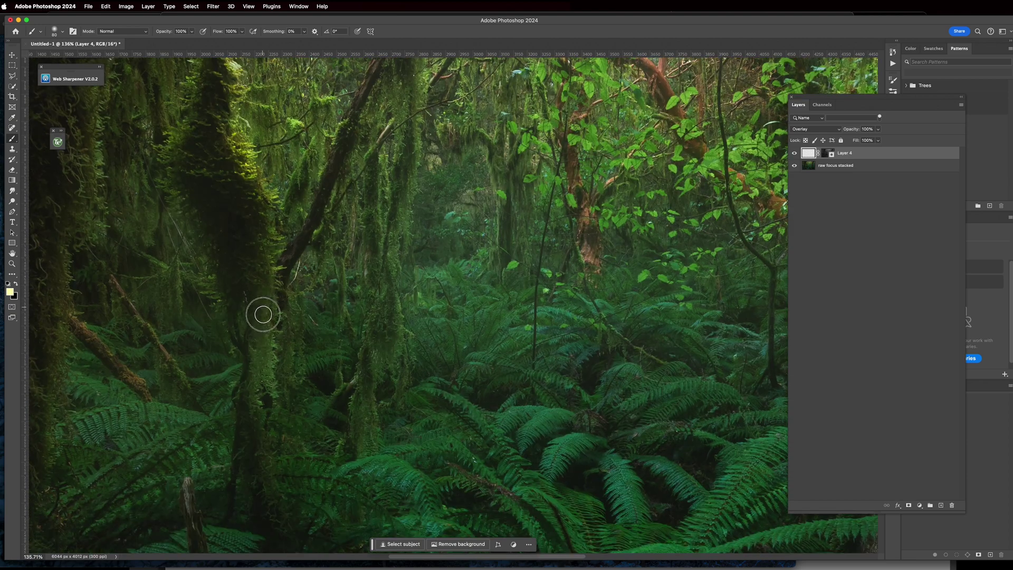
# Paint light on the hanging moss columns beside the slim mossy trunk with a smaller brush.
pyautogui.press('[')
pyautogui.press('[')
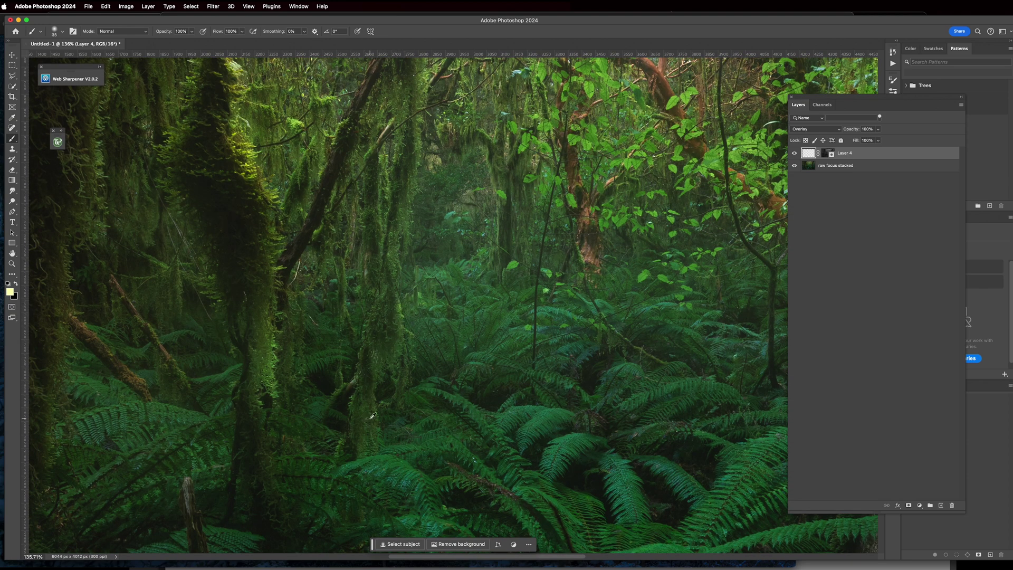
pyautogui.scroll(3, 370, 418)
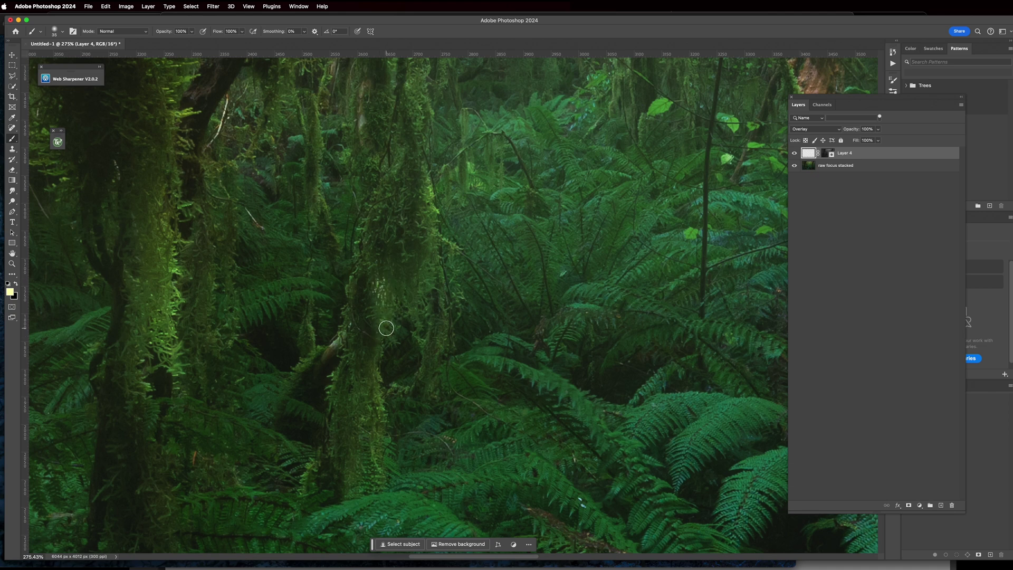
pyautogui.scroll(5, 427, 248)
pyautogui.scroll(3, 421, 260)
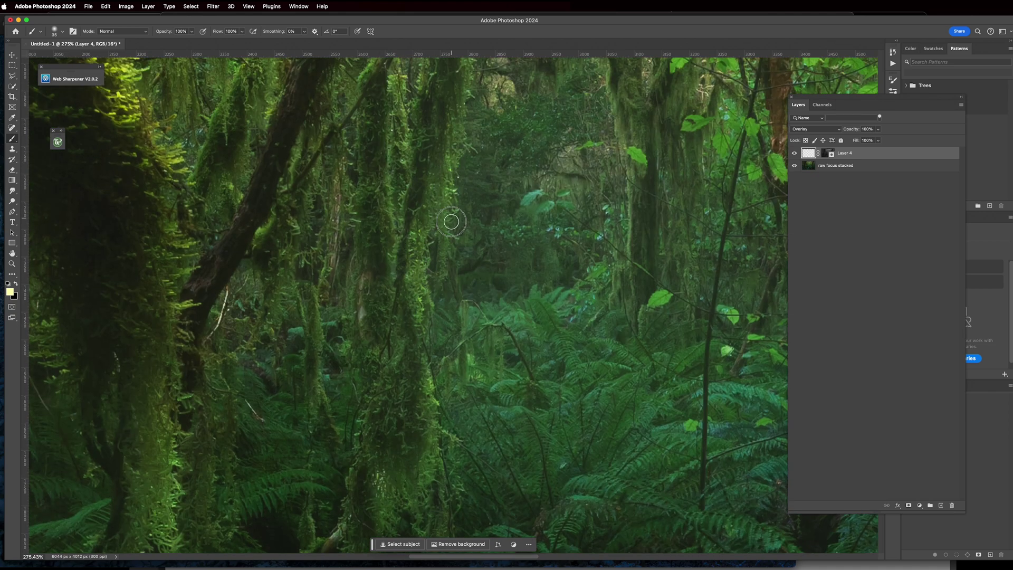
pyautogui.scroll(3, 399, 198)
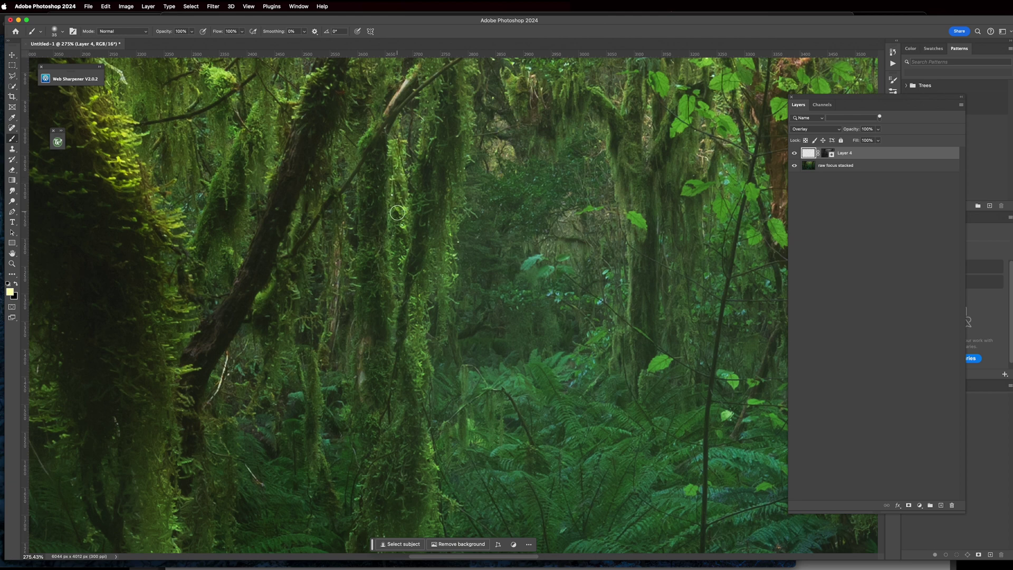
pyautogui.scroll(1, 424, 159)
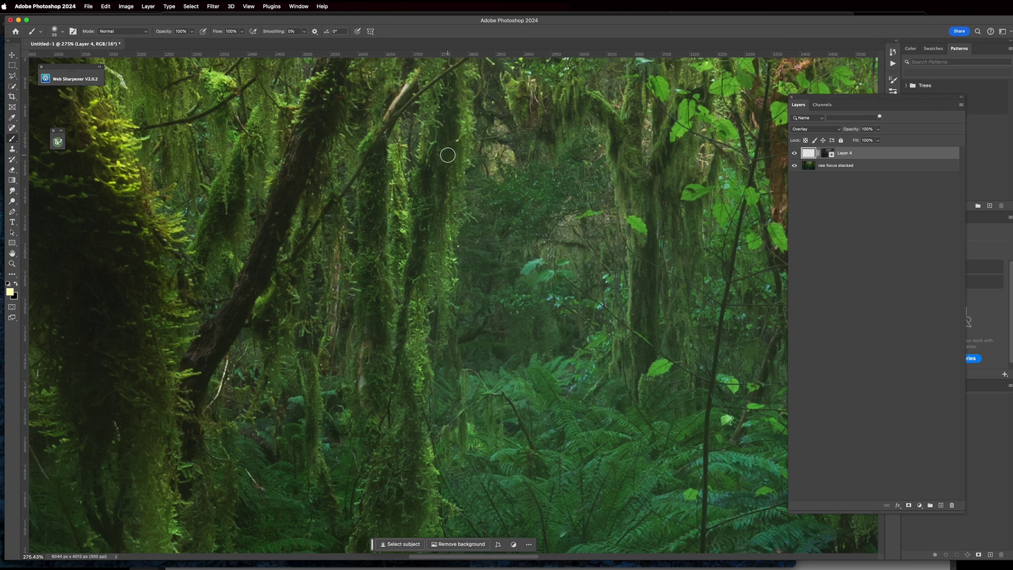
pyautogui.scroll(5, 448, 154)
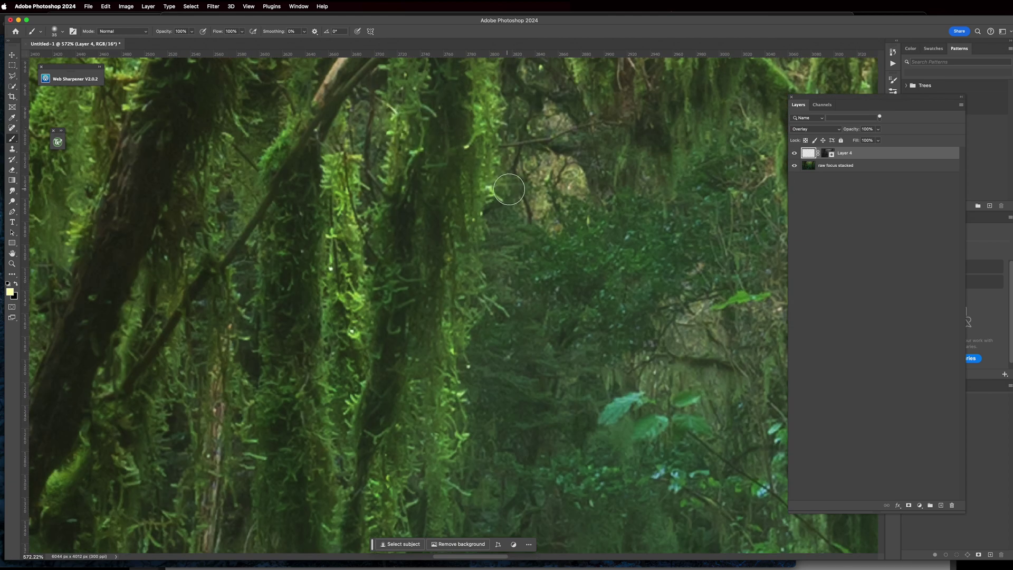
# Add an unmasked Overlay layer above Layer 4 and paint light across the moss and background bushes with a 100 px brush for comparison.
pyautogui.press(']')
pyautogui.press(']')
pyautogui.press(']')
pyautogui.press(']')
pyautogui.press(']')
pyautogui.press(']')
pyautogui.press(']')
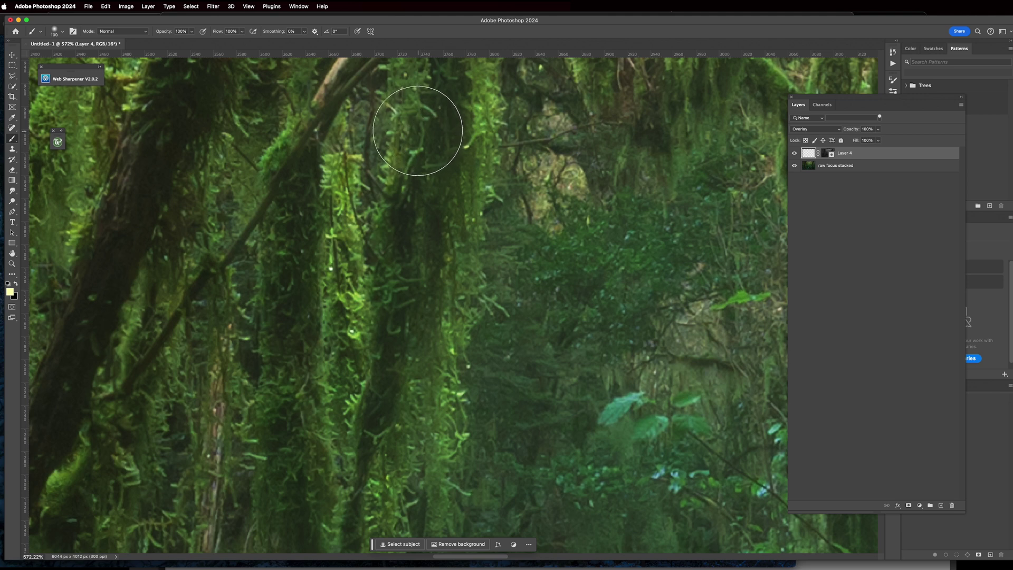
pyautogui.click(940, 506)
pyautogui.click(805, 130)
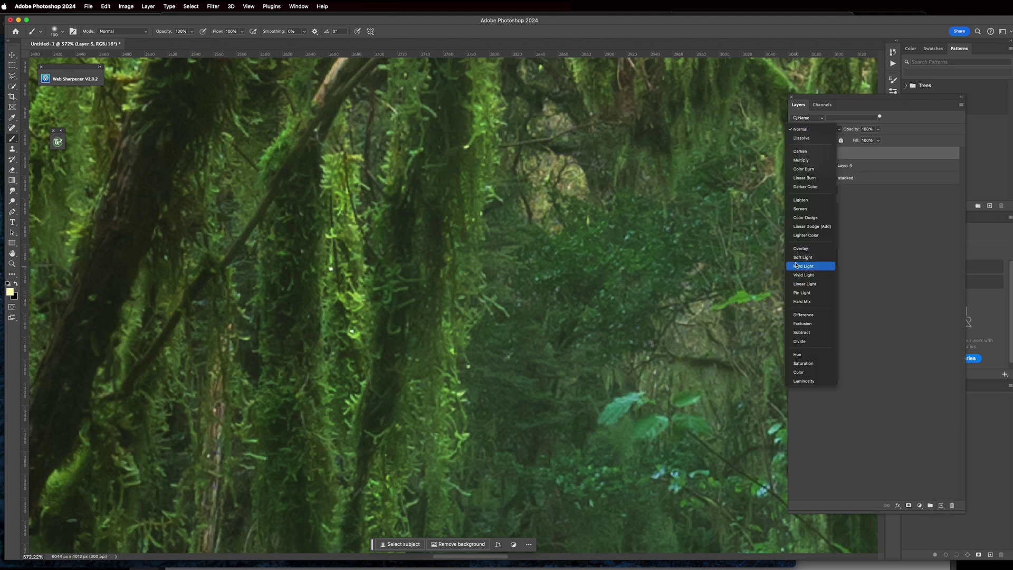
pyautogui.click(796, 249)
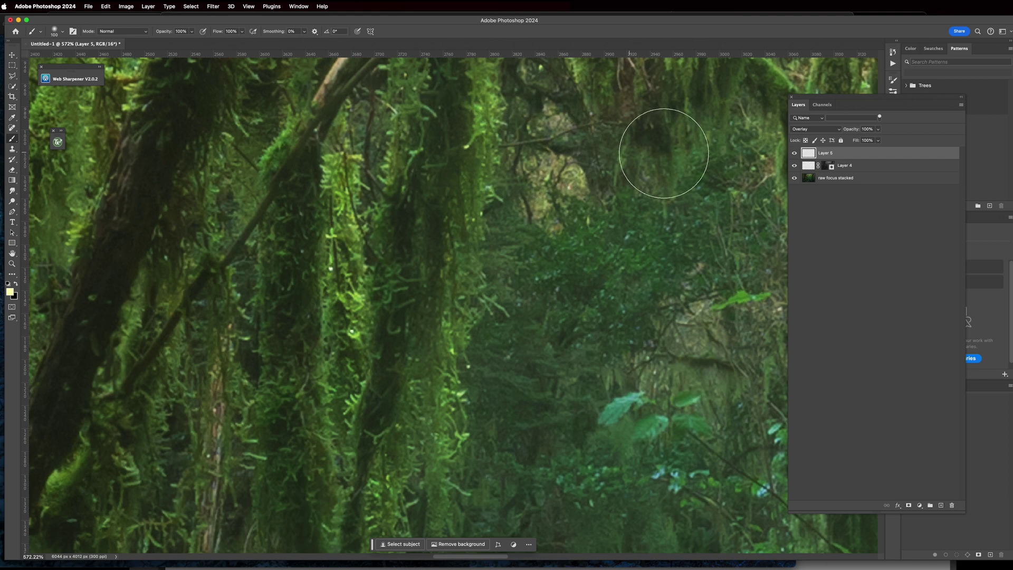
pyautogui.moveTo(279, 150)
pyautogui.mouseDown()
pyautogui.moveTo(364, 159)
pyautogui.moveTo(742, 275)
pyautogui.moveTo(707, 288)
pyautogui.mouseUp()
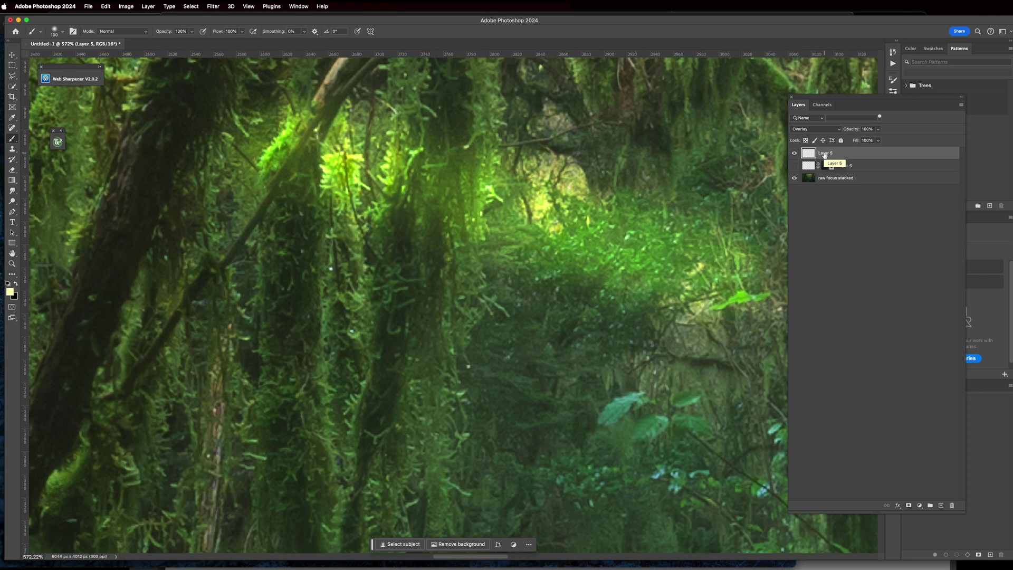
# Delete the unmasked Layer 5 and show the masked Layer 4 again.
pyautogui.press('Delete')
pyautogui.click(794, 153)
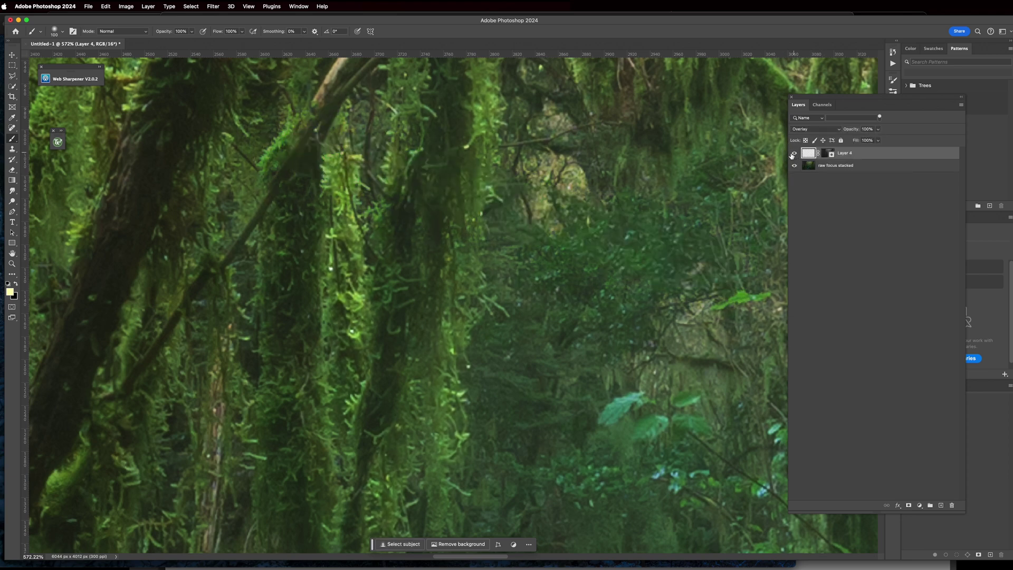
# Paint fine light accents on the moss behind the slim mossy trunk with a 45 px brush.
pyautogui.press('[')
pyautogui.press('[')
pyautogui.press('[')
pyautogui.press('[')
pyautogui.press('[')
pyautogui.press('[')
pyautogui.scroll(-5, 333, 153)
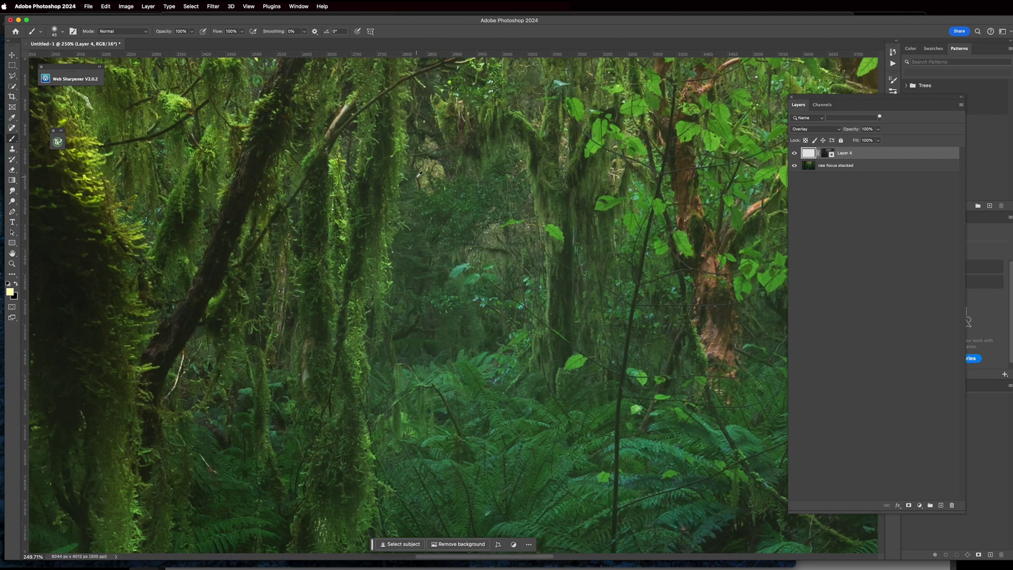
pyautogui.scroll(-5, 419, 173)
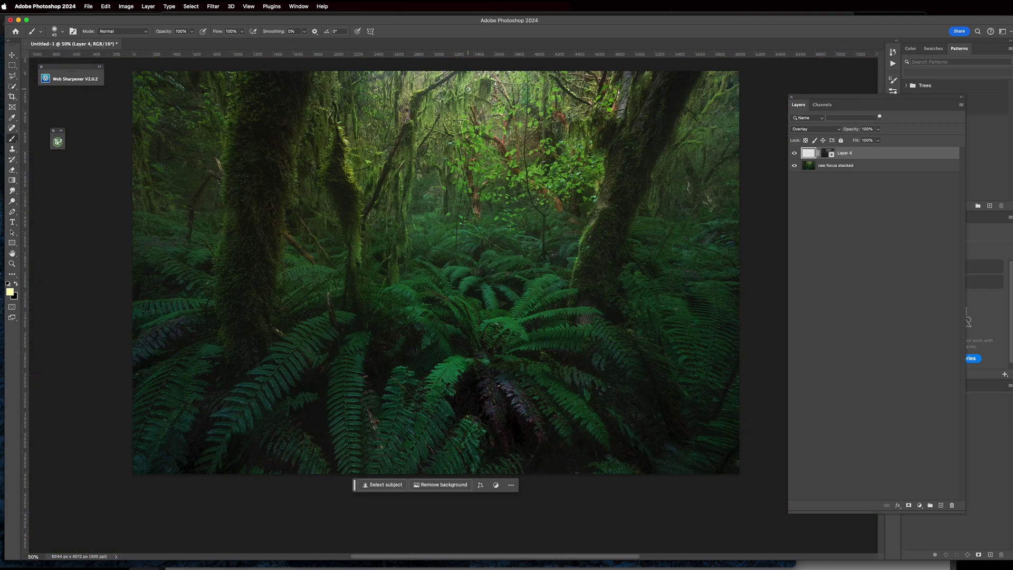
# Paint light along the mossy inner edge of the large left trunk with an 80 px brush, working up to its top.
pyautogui.scroll(5, 298, 280)
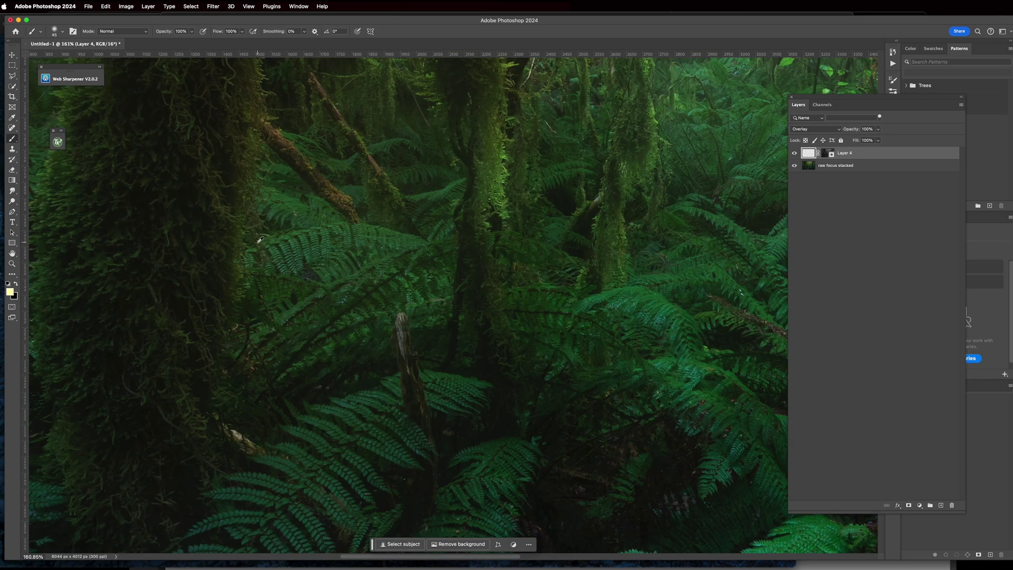
pyautogui.scroll(1, 260, 239)
pyautogui.press(']')
pyautogui.press(']')
pyautogui.press(']')
pyautogui.press(']')
pyautogui.scroll(3, 258, 159)
pyautogui.scroll(4, 248, 227)
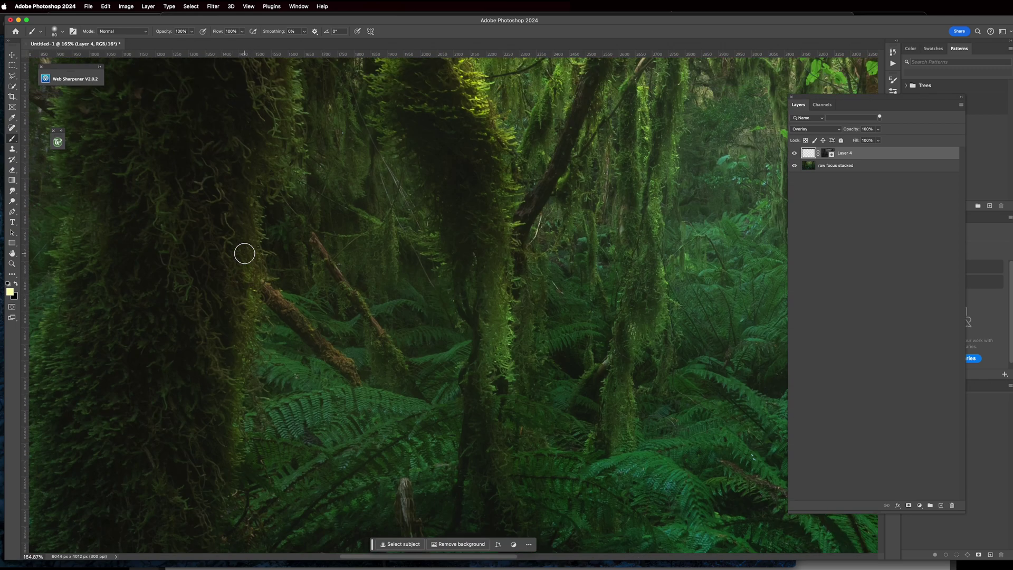
pyautogui.scroll(4, 251, 248)
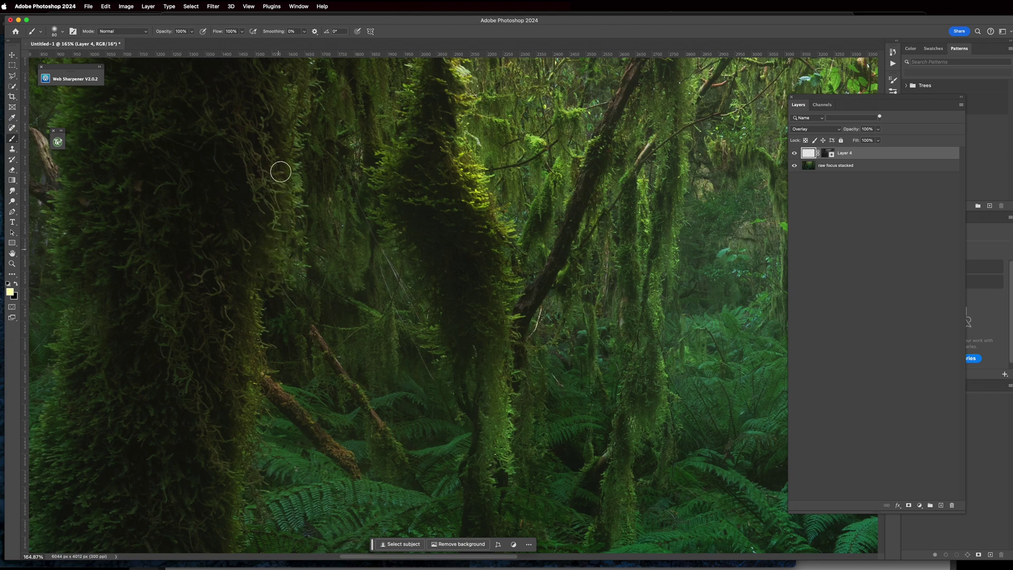
pyautogui.scroll(3, 287, 190)
pyautogui.scroll(4, 293, 221)
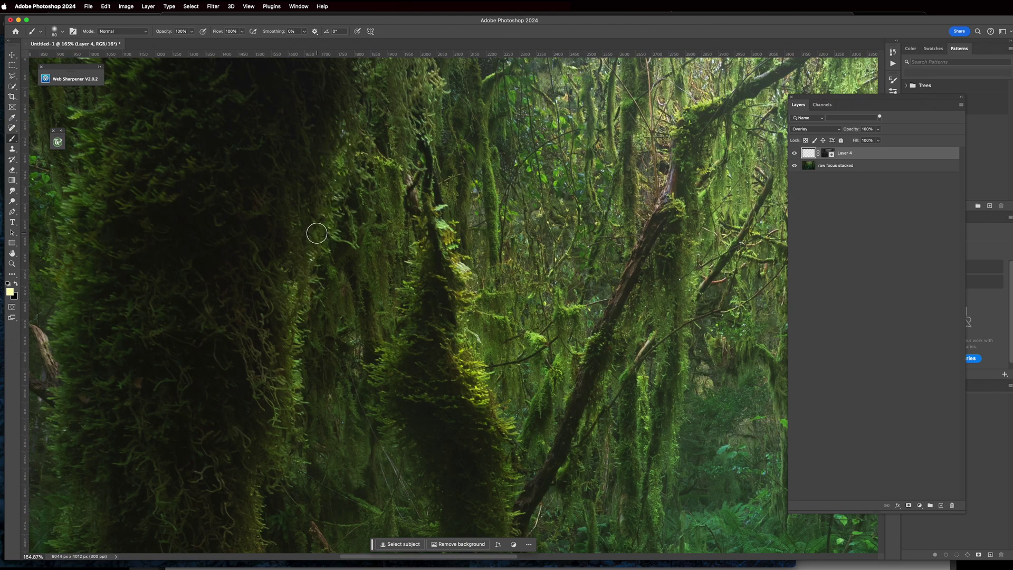
pyautogui.scroll(3, 343, 171)
pyautogui.scroll(-5, 331, 248)
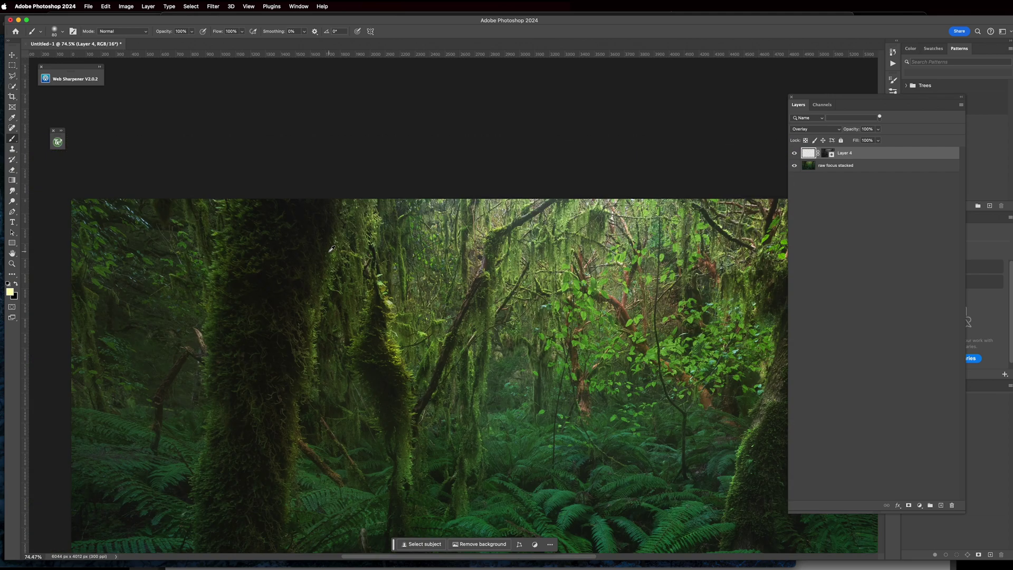
# Paint light along the inner edge of the large right trunk and its upper hanging moss.
pyautogui.scroll(-3, 267, 272)
pyautogui.scroll(6, 518, 323)
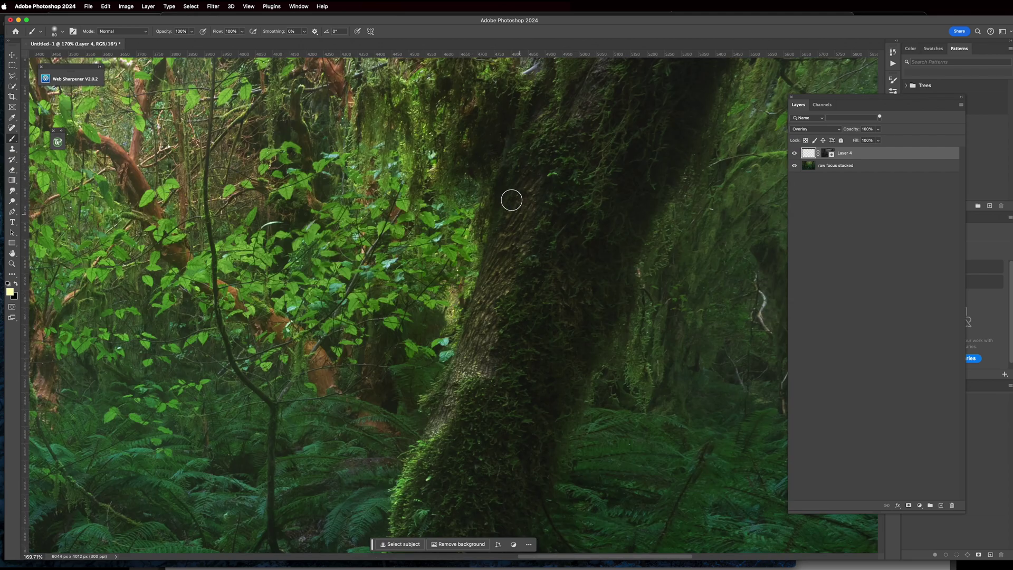
pyautogui.scroll(5, 532, 274)
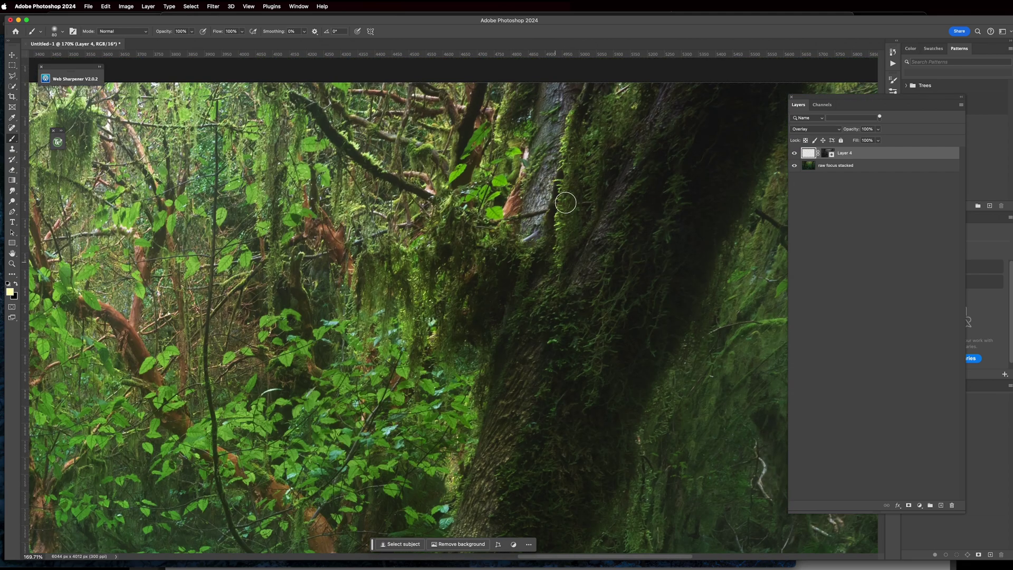
pyautogui.scroll(-5, 489, 335)
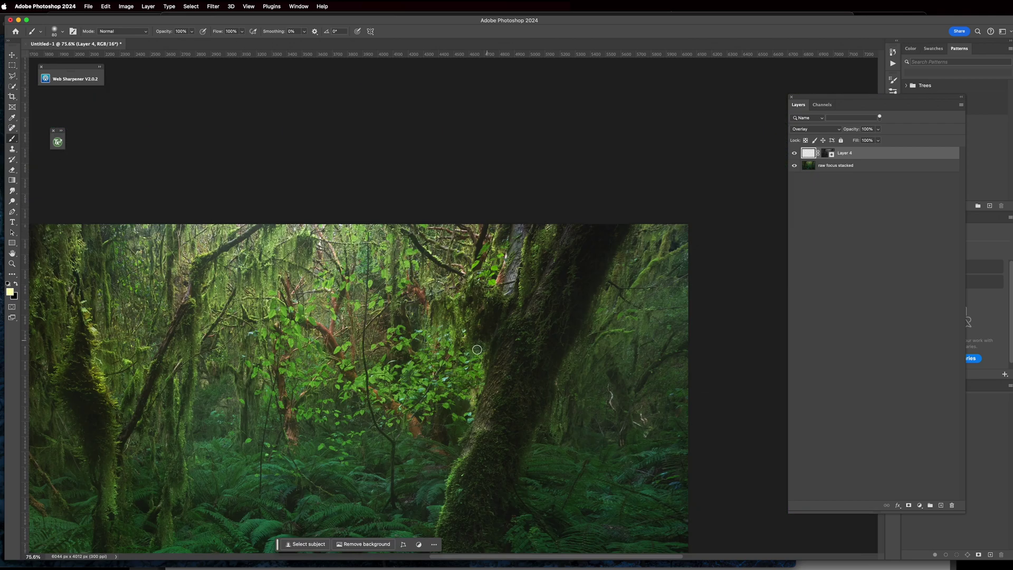
pyautogui.scroll(2, 370, 449)
pyautogui.scroll(3, 370, 448)
pyautogui.scroll(-1, 475, 284)
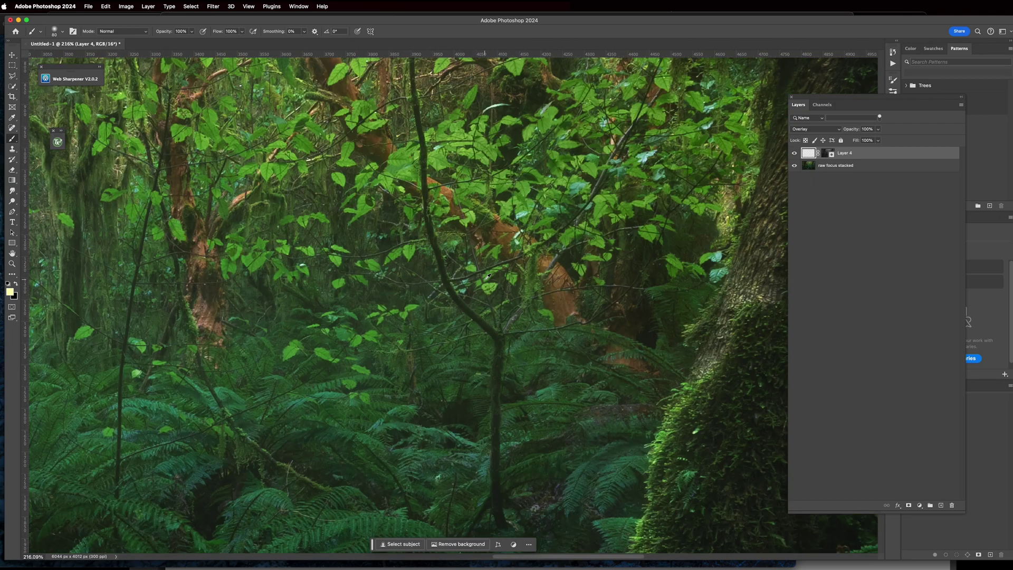
# Paint light on the moss edge at the base of the right trunk and nearby ferns, and undo the last stroke.
pyautogui.scroll(2, 407, 268)
pyautogui.scroll(2, 400, 267)
pyautogui.scroll(-5, 391, 266)
pyautogui.scroll(5, 554, 370)
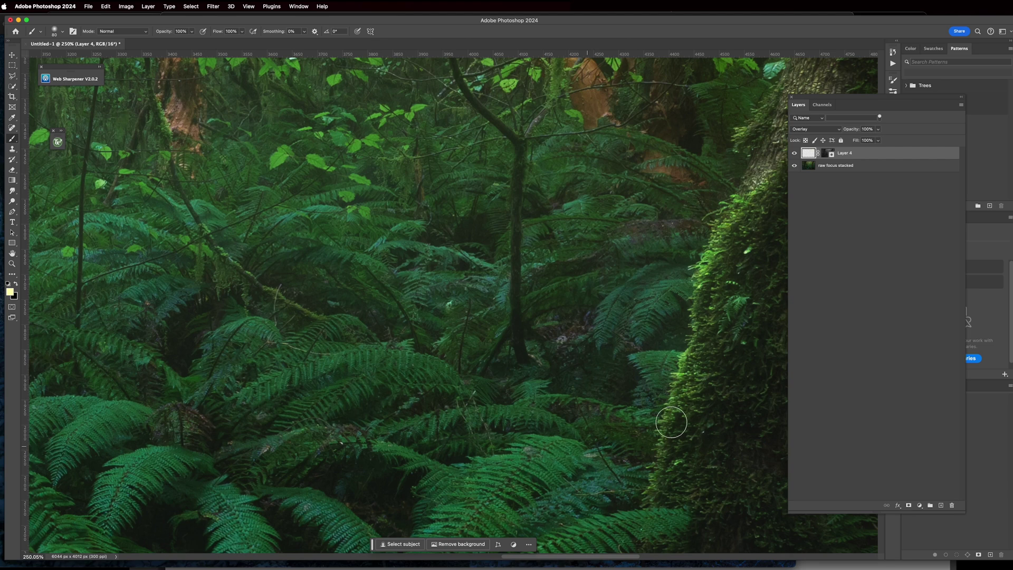
pyautogui.scroll(-3, 664, 464)
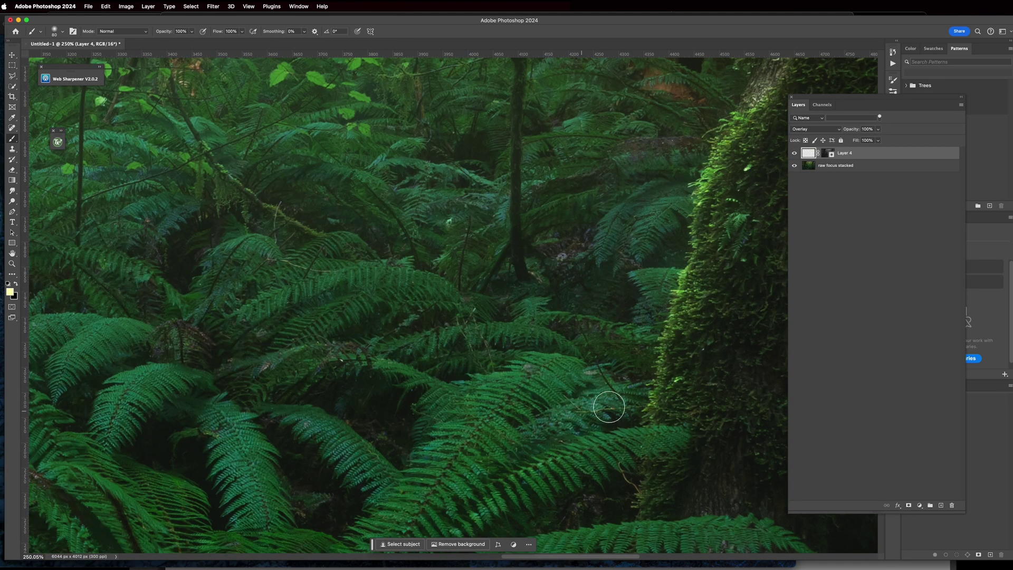
pyautogui.press('super+z')
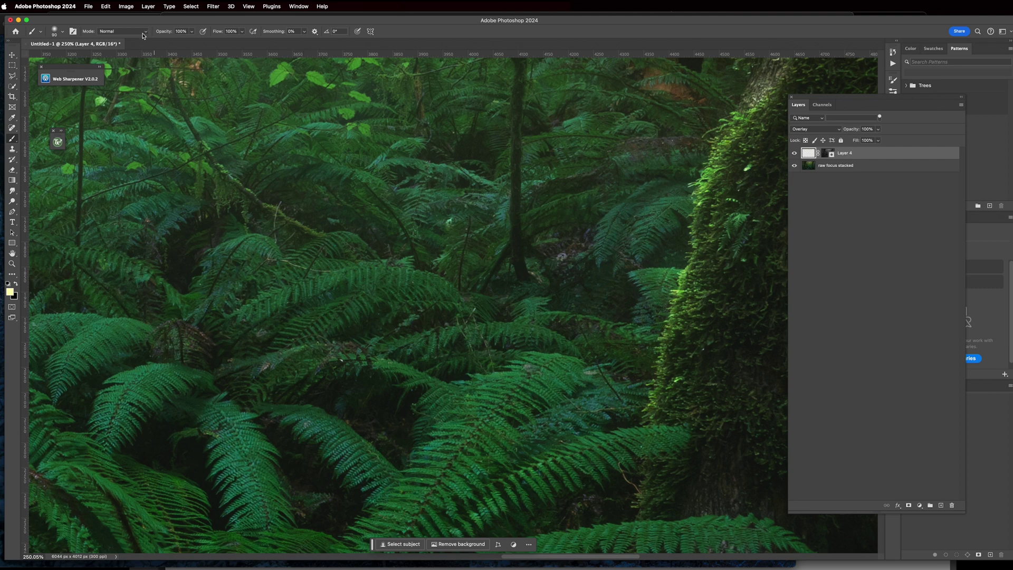
# Paint light over the fern fronds in the centre and left foreground.
pyautogui.scroll(-2, 422, 464)
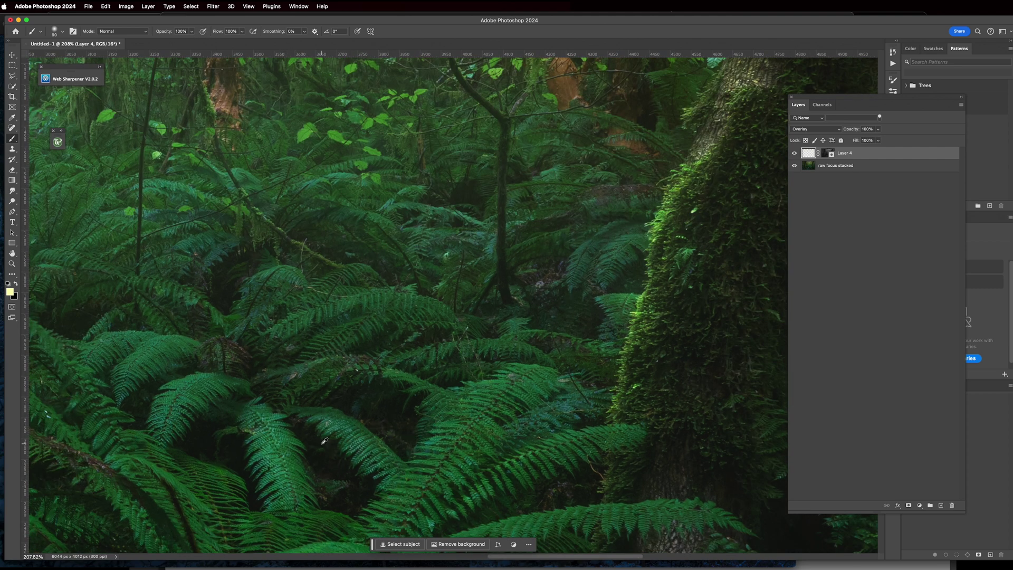
pyautogui.scroll(-10, 325, 441)
pyautogui.scroll(8, 172, 481)
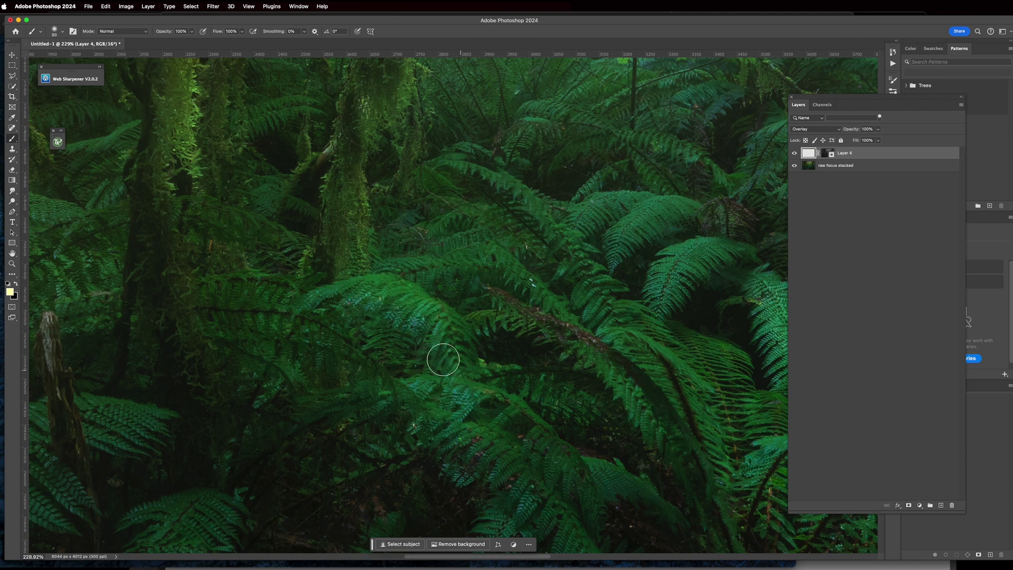
pyautogui.scroll(-10, 215, 355)
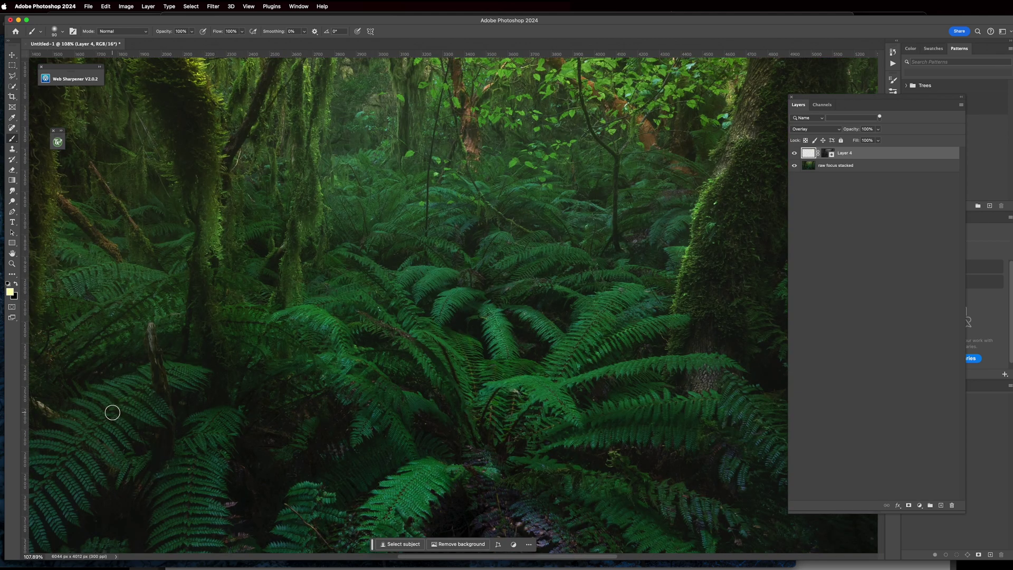
pyautogui.scroll(-5, 212, 396)
pyautogui.scroll(10, 213, 396)
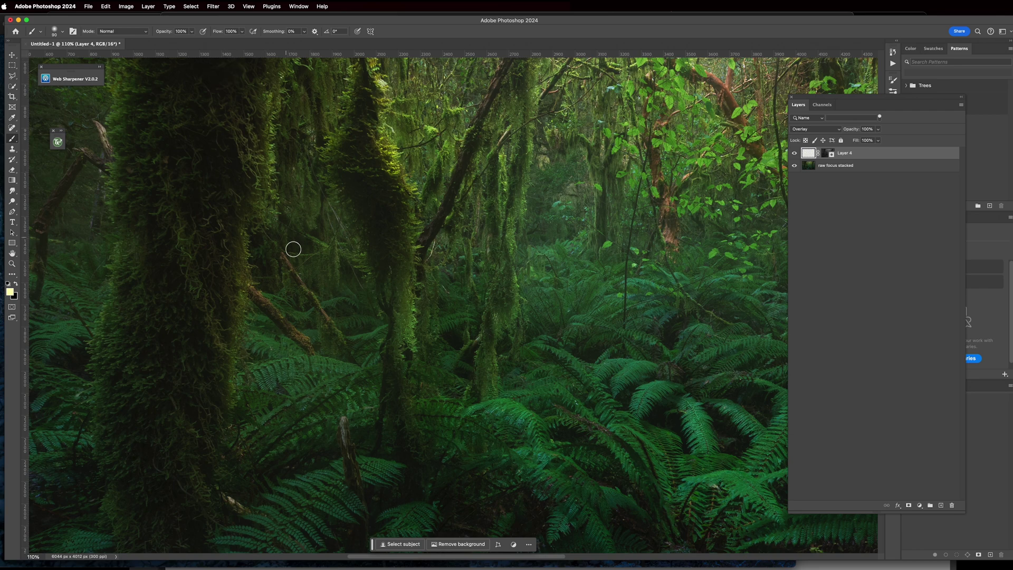
pyautogui.press('super+bracketleft')
pyautogui.scroll(-4, 390, 230)
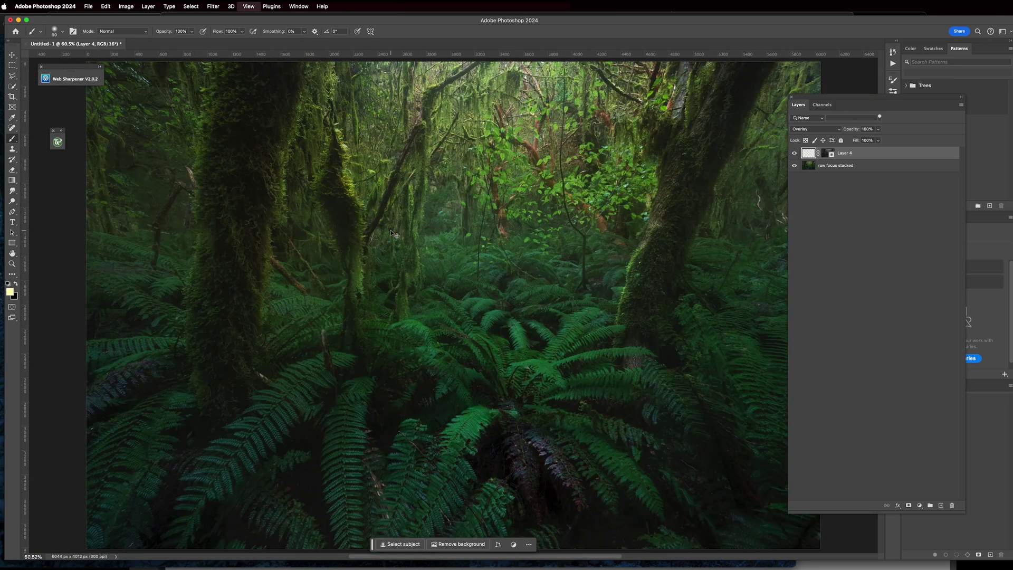
# Lower Layer 4's opacity to 48% and toggle its visibility to compare the photo with and without the painted light.
pyautogui.press('super+bracketright')
pyautogui.click(793, 154)
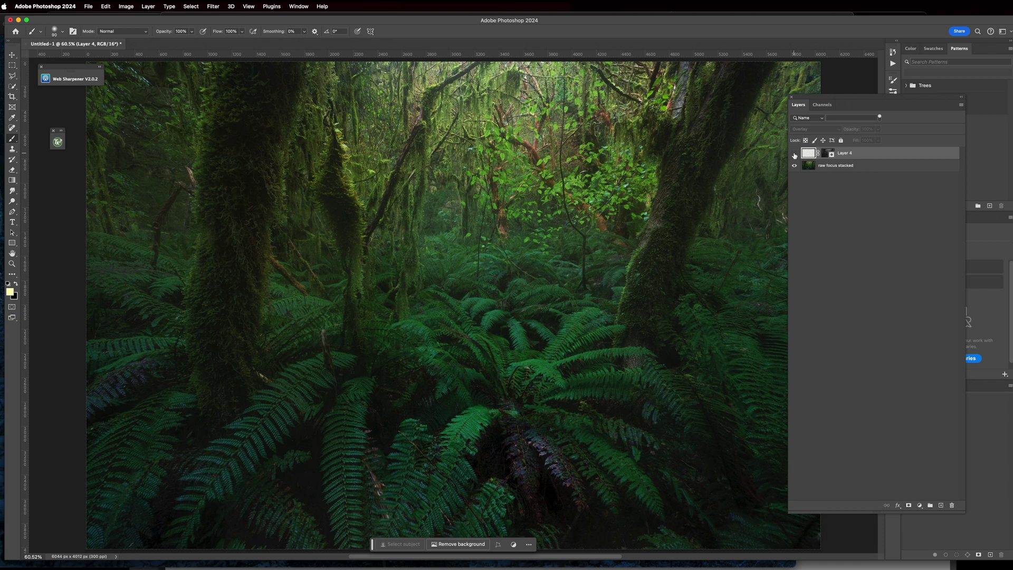
pyautogui.click(794, 154)
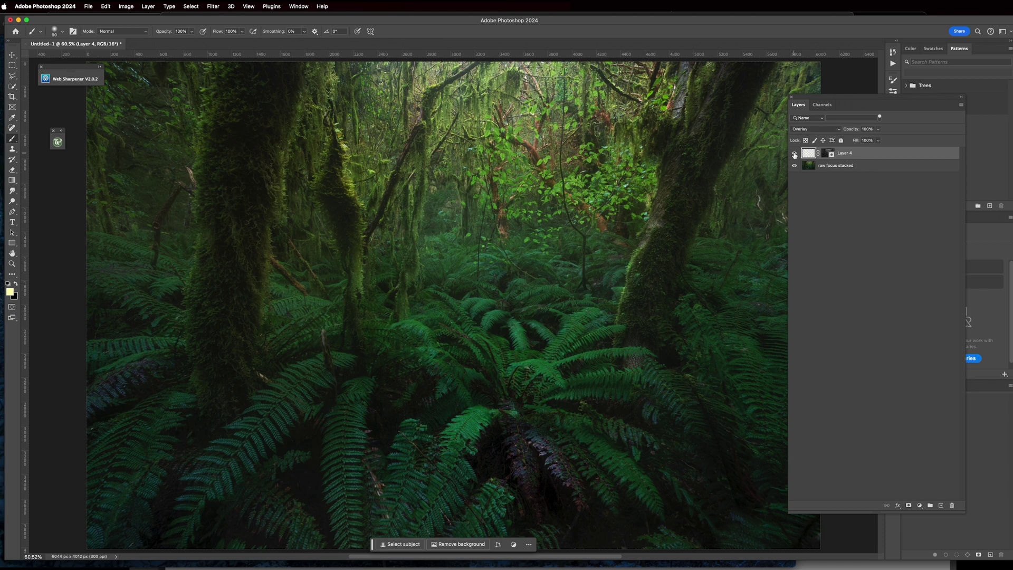
pyautogui.click(794, 154)
pyautogui.click(794, 154)
pyautogui.moveTo(878, 132); pyautogui.dragTo(860, 141)
pyautogui.click(794, 154)
pyautogui.click(793, 154)
pyautogui.click(794, 154)
pyautogui.click(794, 154)
pyautogui.click(793, 154)
pyautogui.click(794, 154)
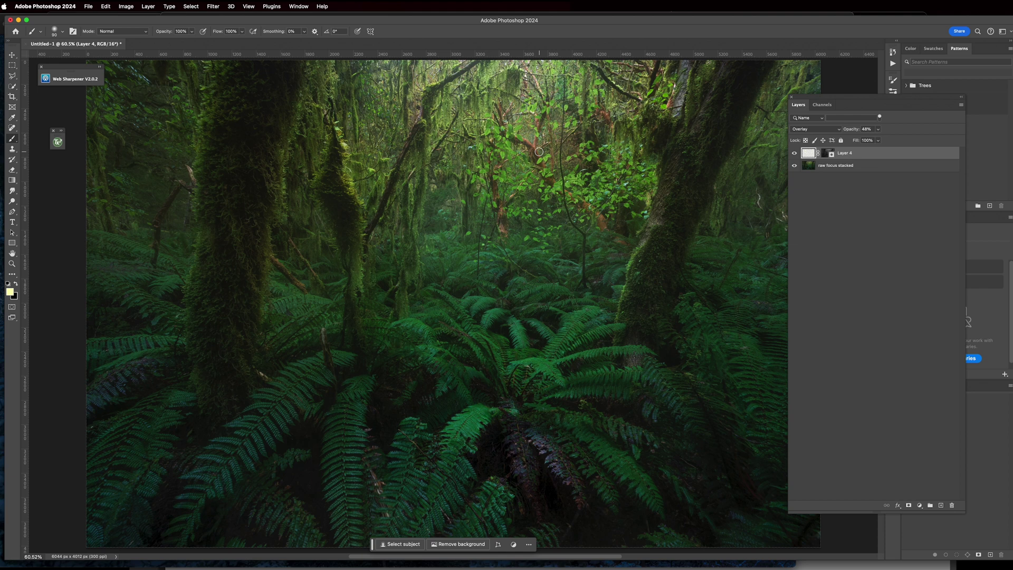
# Add a new empty layer above Layer 4 and enlarge the brush to 2200 px.
pyautogui.press(']')
pyautogui.press(']')
pyautogui.press(']')
pyautogui.press(']')
pyautogui.press(']')
pyautogui.press(']')
pyautogui.press(']')
pyautogui.press(']')
pyautogui.press(']')
pyautogui.press(']')
pyautogui.press(']')
pyautogui.press('super+minus')
pyautogui.press('super+minus')
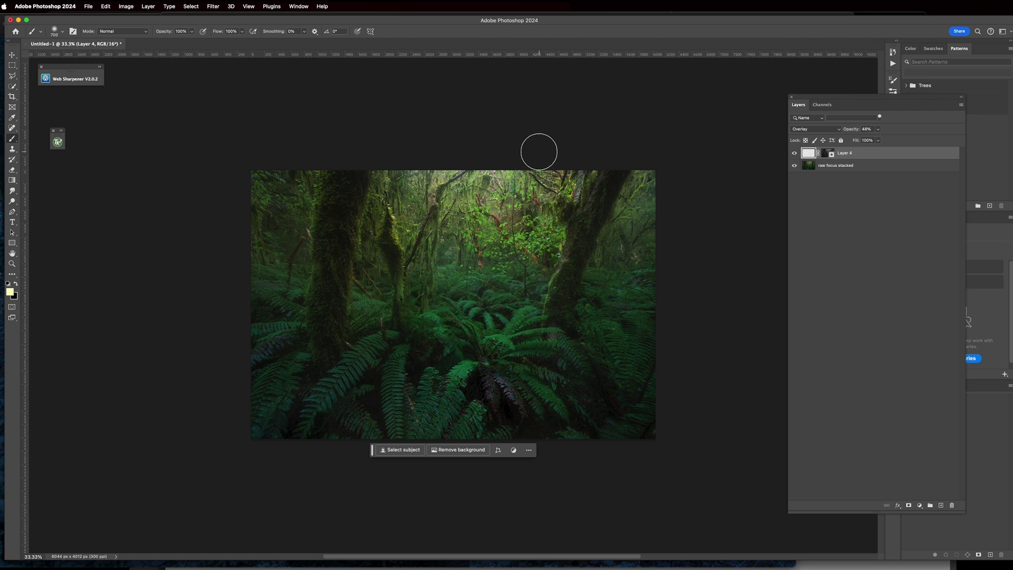
pyautogui.press('super+plus')
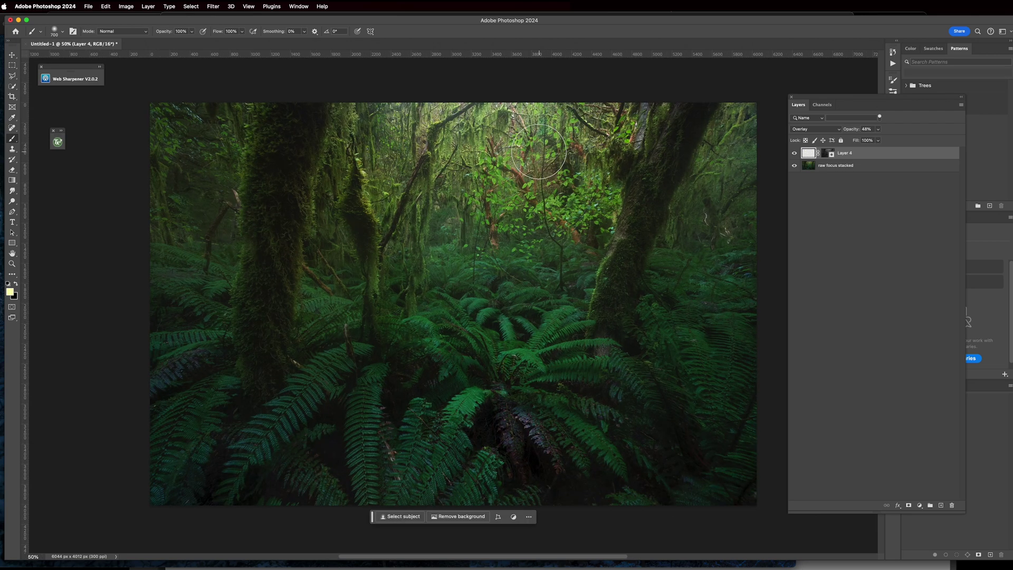
pyautogui.press(']')
pyautogui.press(']')
pyautogui.press(']')
pyautogui.press(']')
pyautogui.press(']')
pyautogui.press(']')
pyautogui.press(']')
pyautogui.press(']')
pyautogui.press(']')
pyautogui.press(']')
pyautogui.press(']')
pyautogui.click(941, 506)
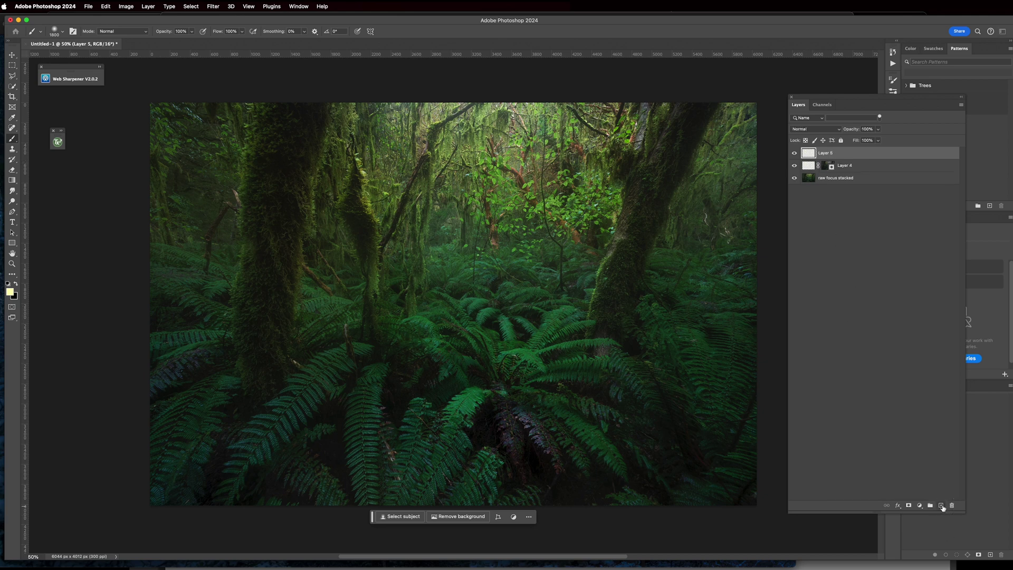
pyautogui.press(']')
pyautogui.press(']')
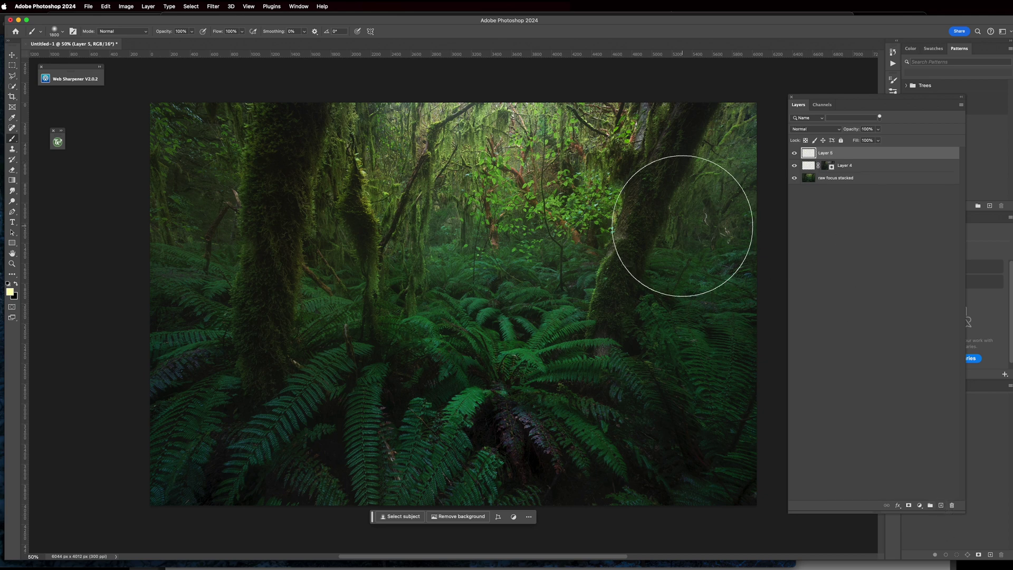
# Merge Layer 4 down into the raw focus stacked layer and select Layer 5.
pyautogui.click(870, 166)
pyautogui.hotkey('ctrl', 'e')
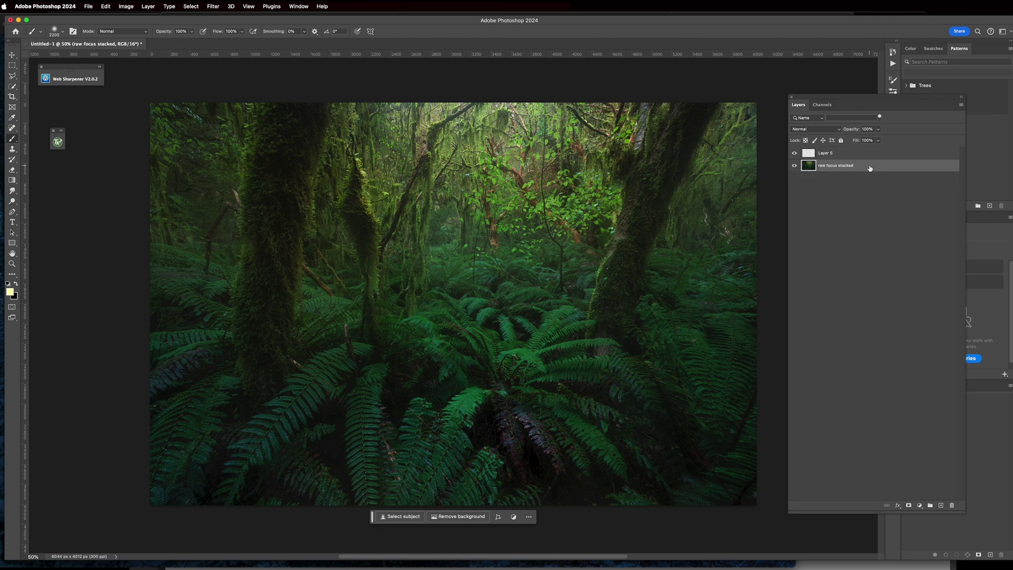
pyautogui.click(838, 153)
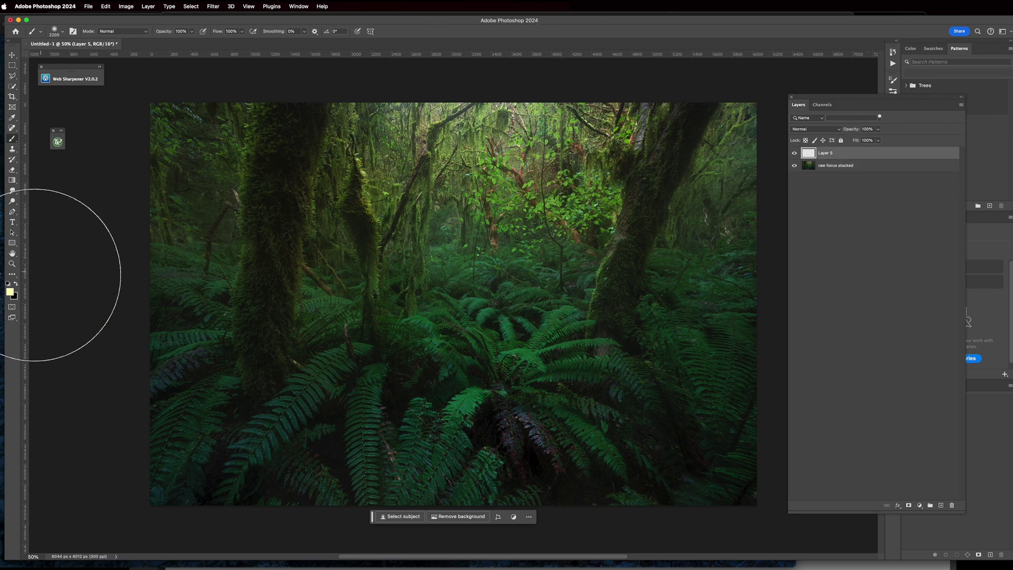
# Paint one pale yellow (f3ffb3) glow at the photo's top centre on Layer 5 with a 4000 px Soft Round brush at 0% hardness.
pyautogui.click(10, 293)
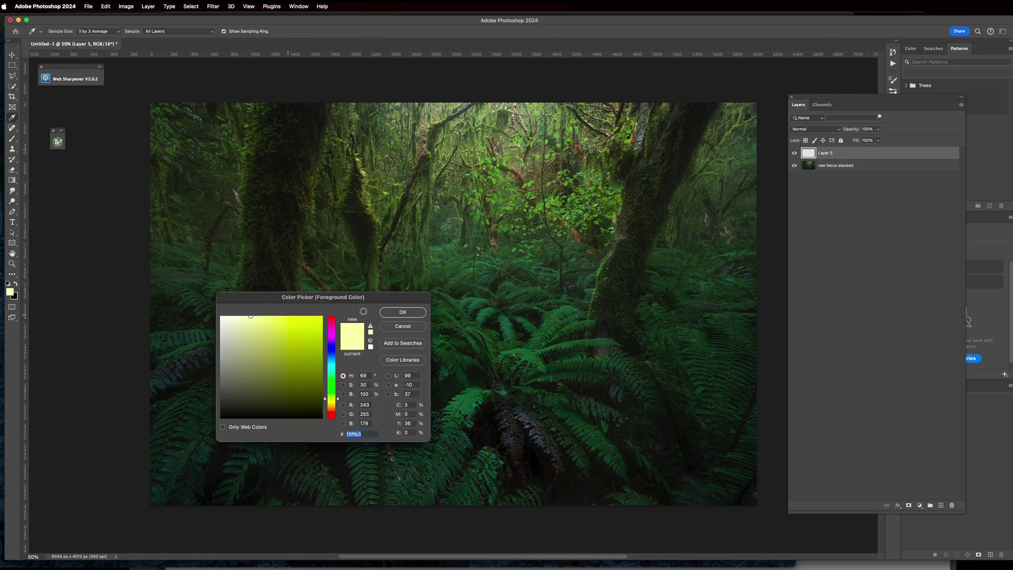
pyautogui.click(397, 312)
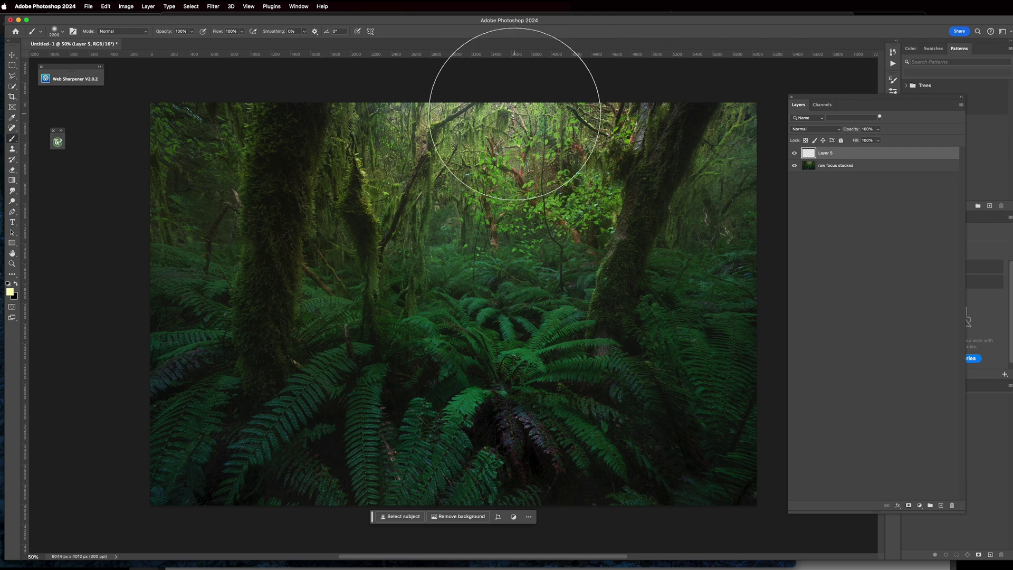
pyautogui.press(']')
pyautogui.press(']')
pyautogui.press(']')
pyautogui.press(']')
pyautogui.press(']')
pyautogui.press(']')
pyautogui.press(']')
pyautogui.press(']')
pyautogui.press(']')
pyautogui.press(']')
pyautogui.press(']')
pyautogui.press(']')
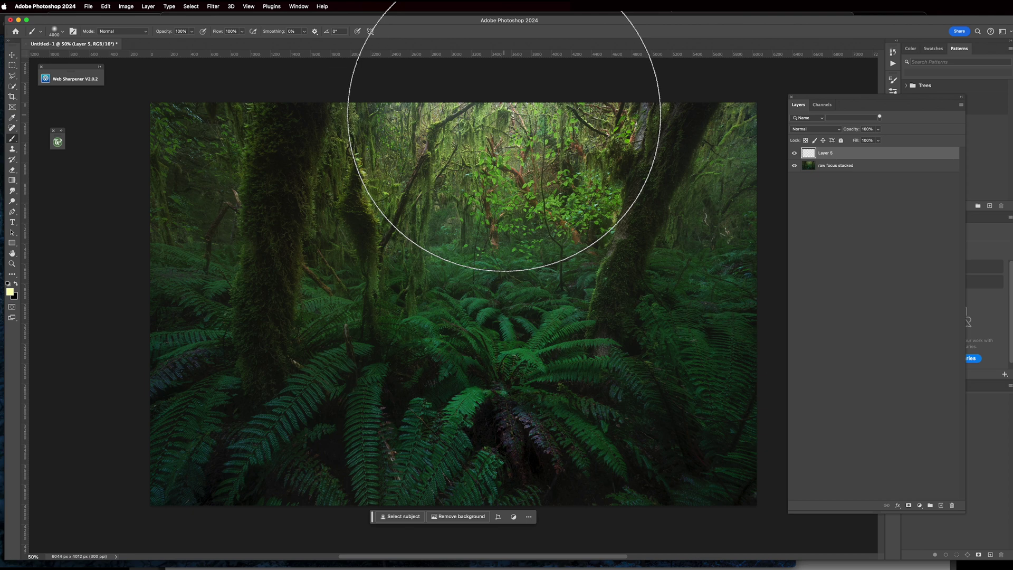
pyautogui.click(504, 116)
pyautogui.click(62, 33)
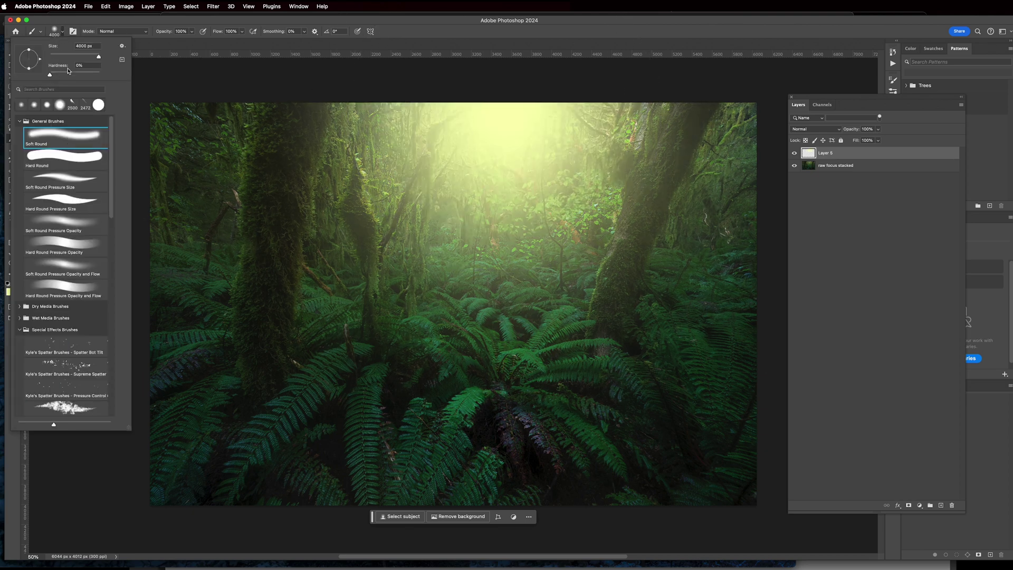
pyautogui.click(220, 51)
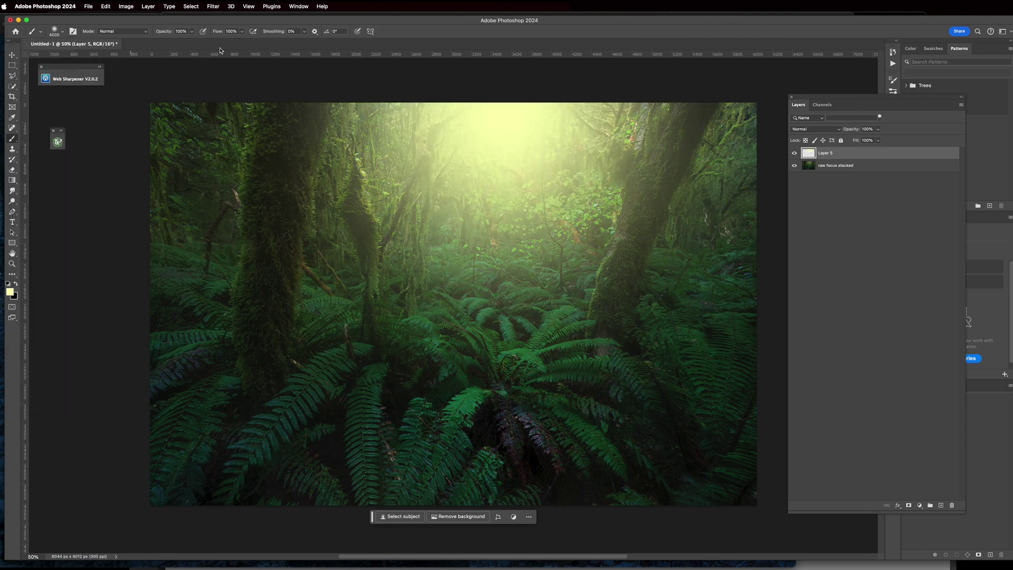
# Set Layer 5's blend mode to Screen and its opacity to 91%.
pyautogui.click(833, 132)
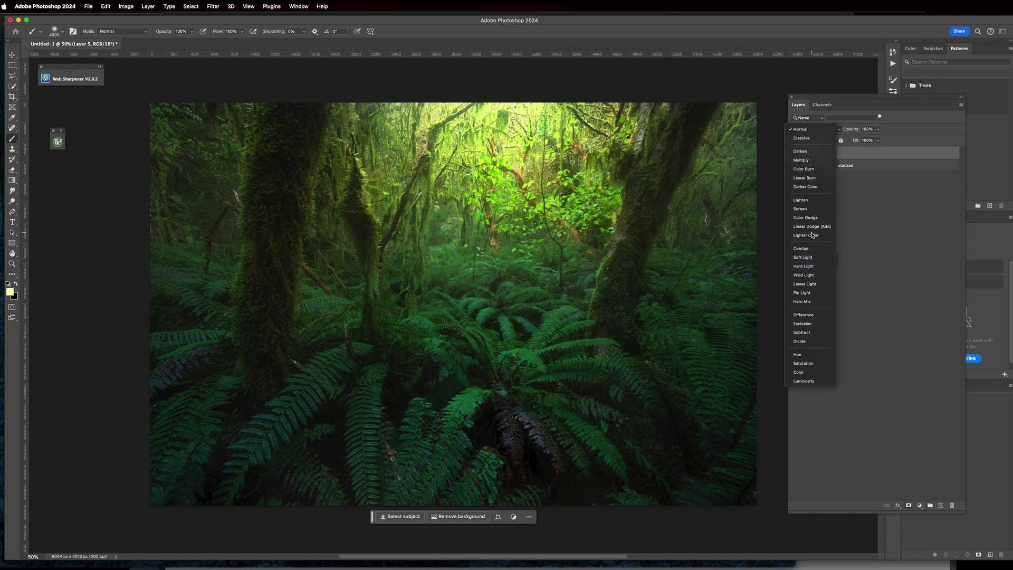
pyautogui.click(813, 209)
pyautogui.click(878, 130)
pyautogui.moveTo(879, 139)
pyautogui.mouseDown()
pyautogui.moveTo(867, 141)
pyautogui.moveTo(875, 142)
pyautogui.mouseUp()
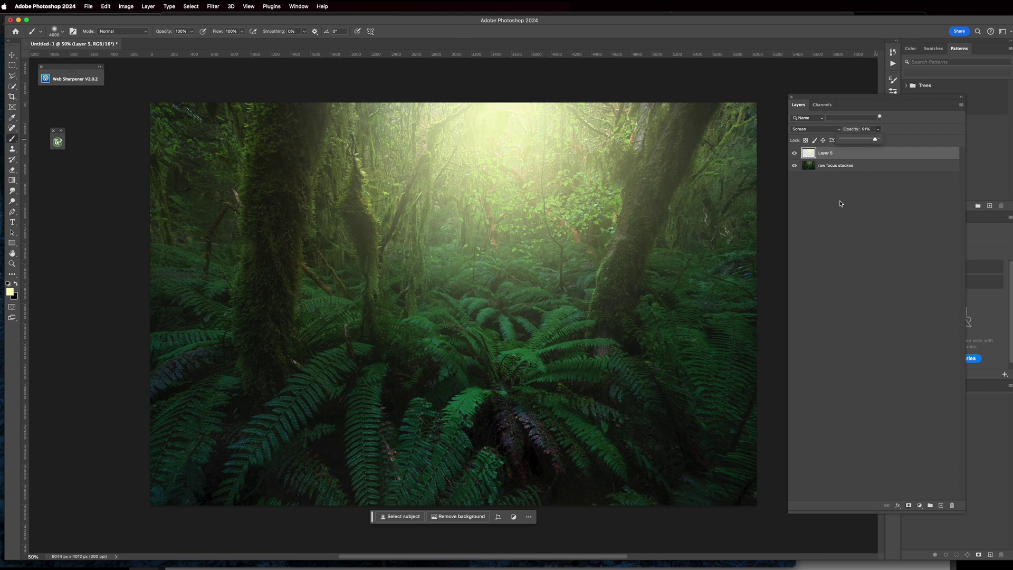
# Hide Layer 5 and load the Red channel's bright areas as a selection.
pyautogui.click(793, 153)
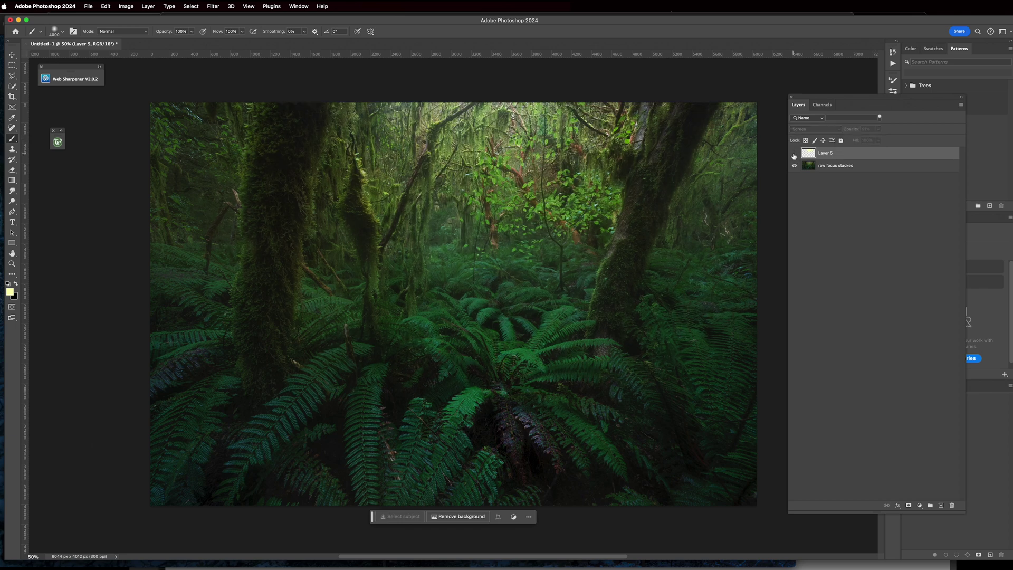
pyautogui.click(823, 105)
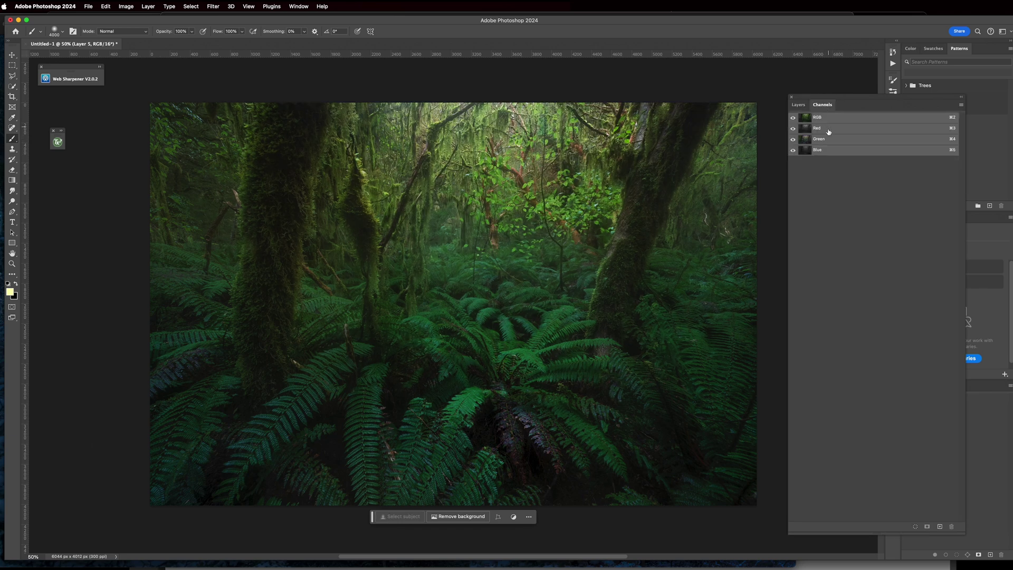
pyautogui.click(828, 129)
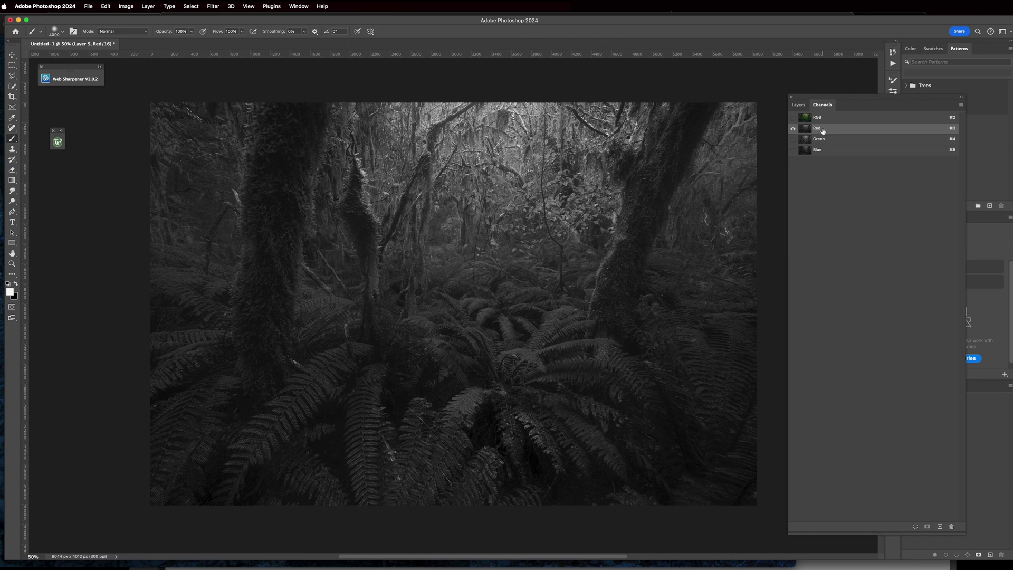
pyautogui.keyDown('super'); pyautogui.click(822, 130); pyautogui.keyUp('super')
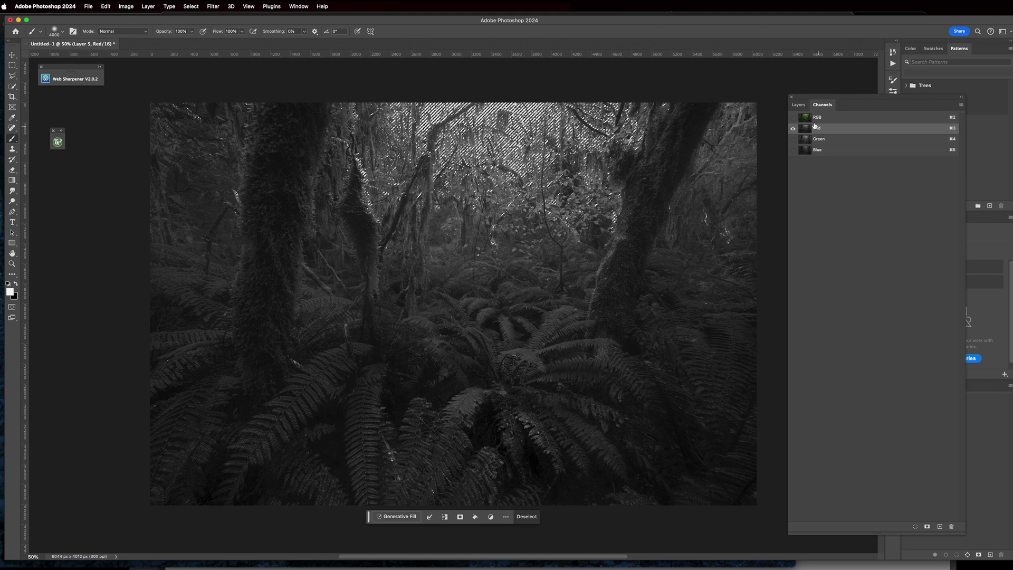
# Add a layer mask to Layer 5 from the Red channel selection and show the layer again.
pyautogui.click(798, 104)
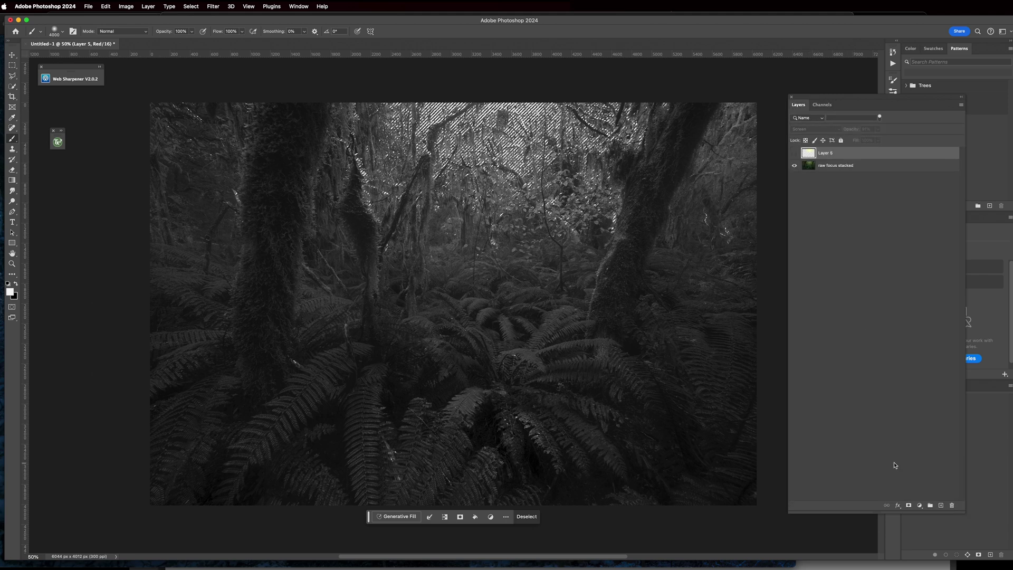
pyautogui.click(909, 506)
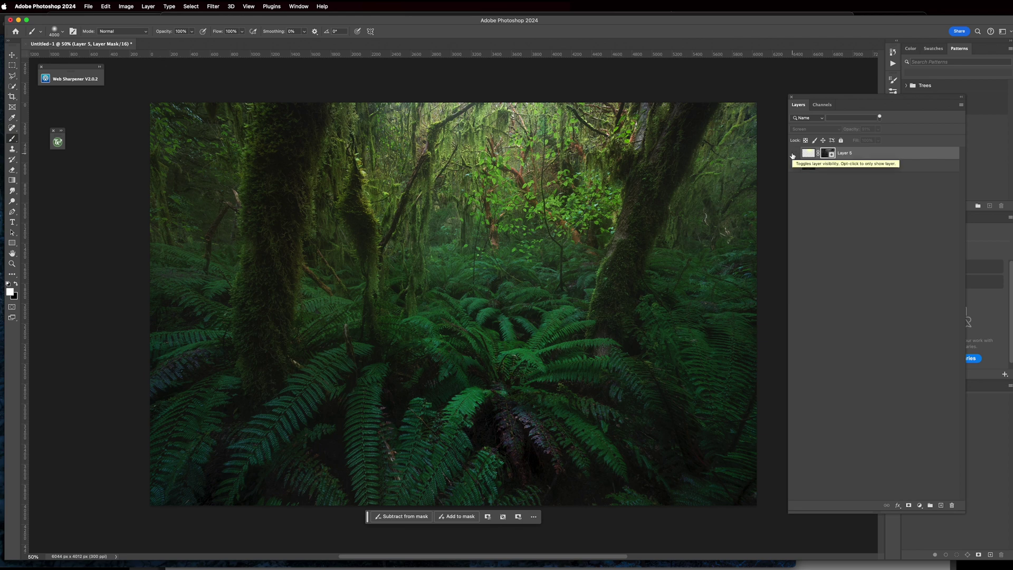
pyautogui.click(794, 154)
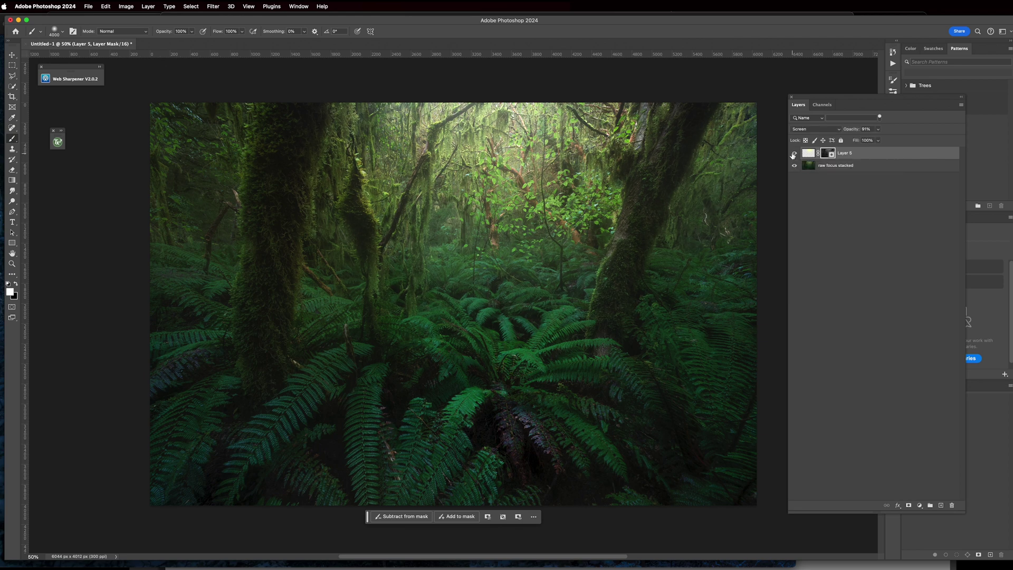
# Try Hard Light on Layer 5, then set its blend mode to Overlay and its opacity to 31%.
pyautogui.click(812, 129)
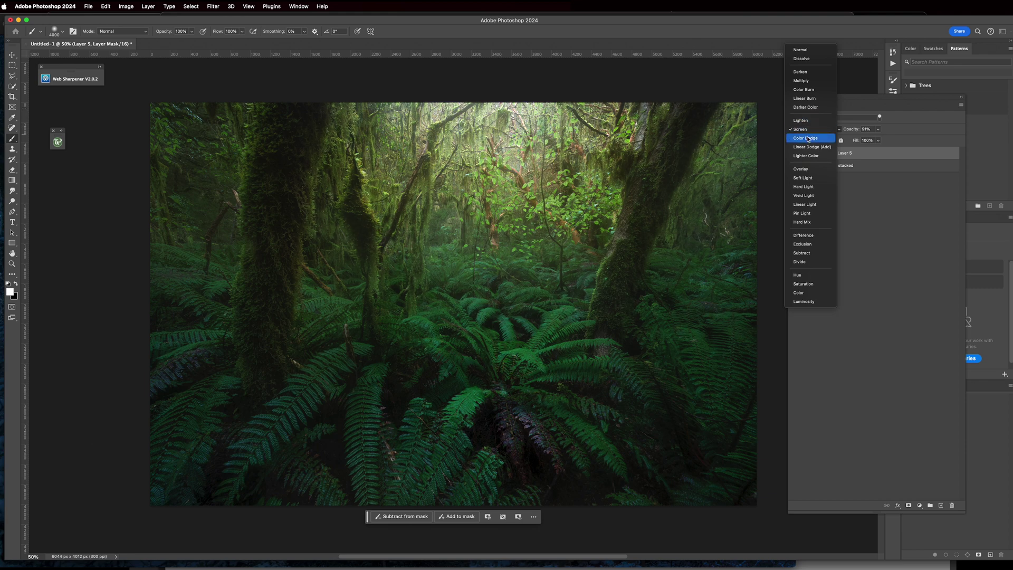
pyautogui.click(804, 187)
pyautogui.click(812, 128)
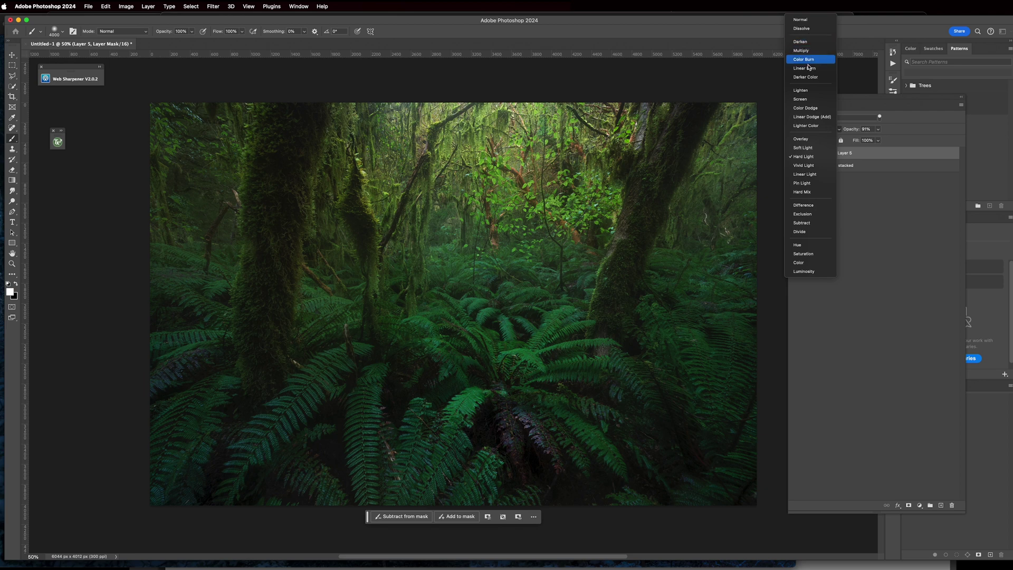
pyautogui.click(801, 138)
pyautogui.click(878, 129)
pyautogui.moveTo(878, 138); pyautogui.dragTo(857, 139)
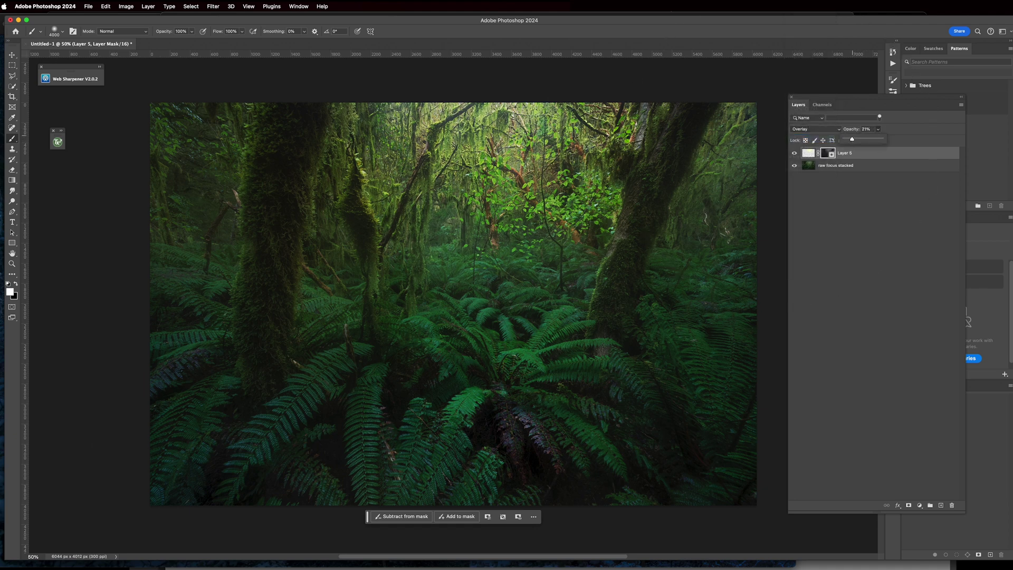
# Toggle Layer 5's visibility repeatedly to compare the forest photo with and without the masked Overlay glow.
pyautogui.click(793, 153)
pyautogui.click(791, 154)
pyautogui.click(791, 153)
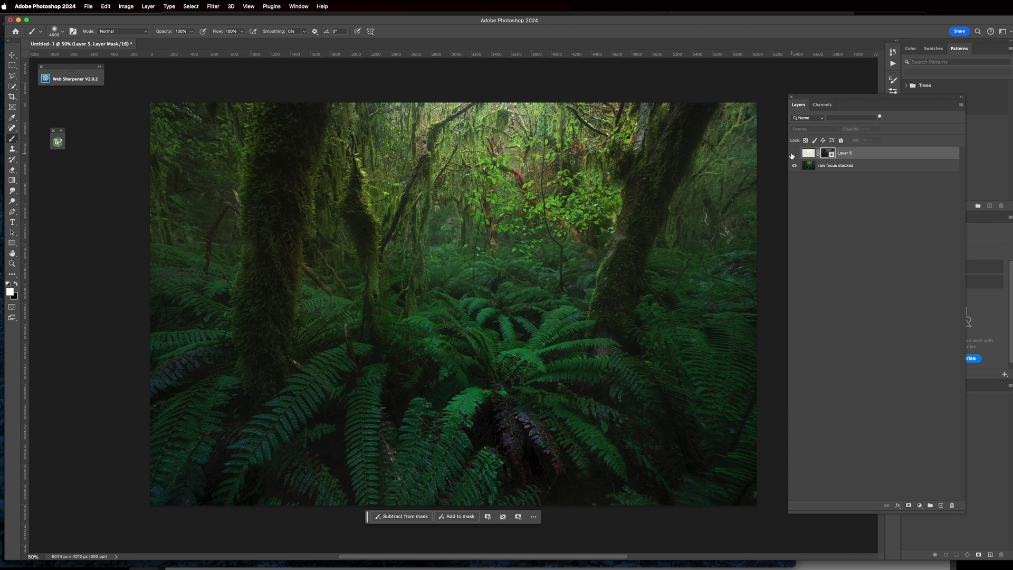
pyautogui.click(792, 153)
pyautogui.click(791, 154)
pyautogui.click(792, 154)
pyautogui.click(791, 153)
pyautogui.click(792, 154)
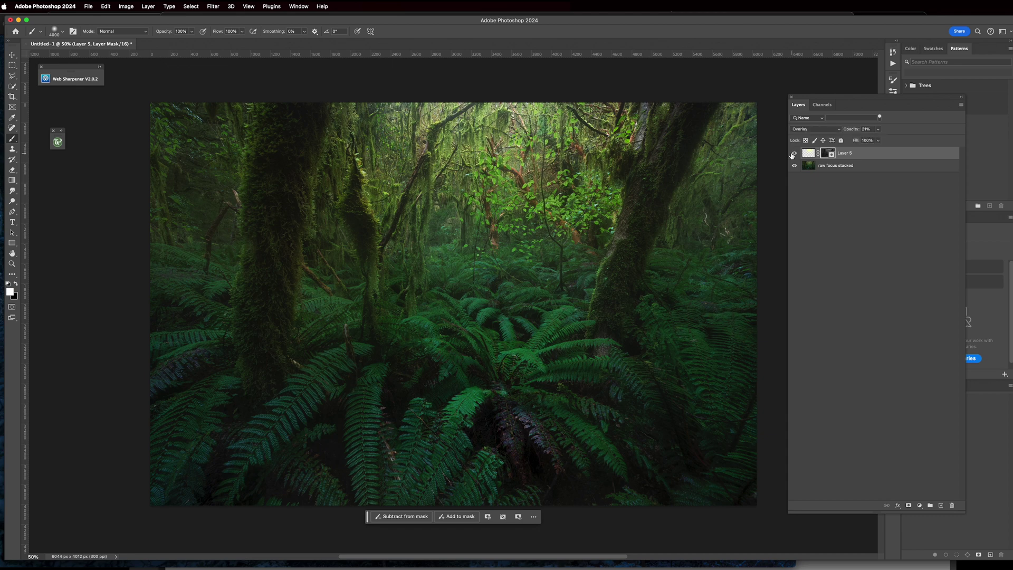